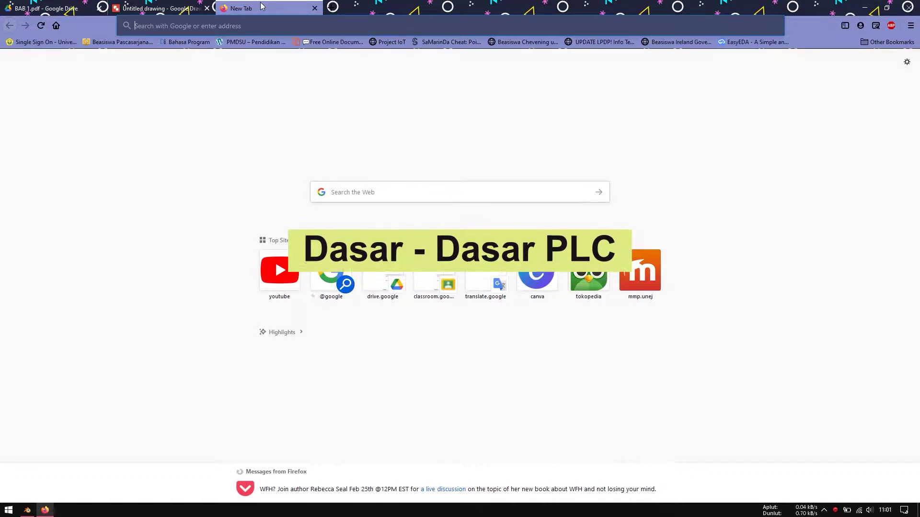
Open BAB 1.pdf and read section 1.2 Landasan Teori about the software included in CX-One.
left_click(71, 6)
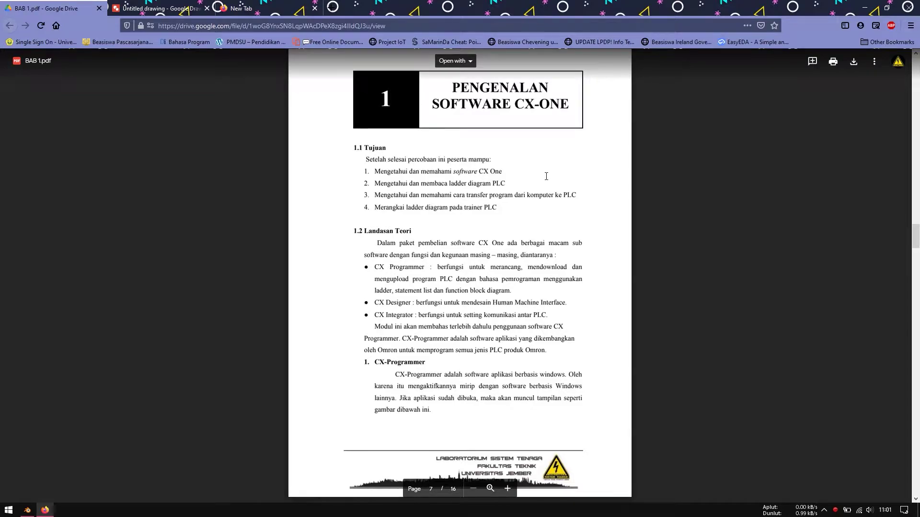
scroll(546, 176, "down", 2)
scroll(546, 176, "up", 2)
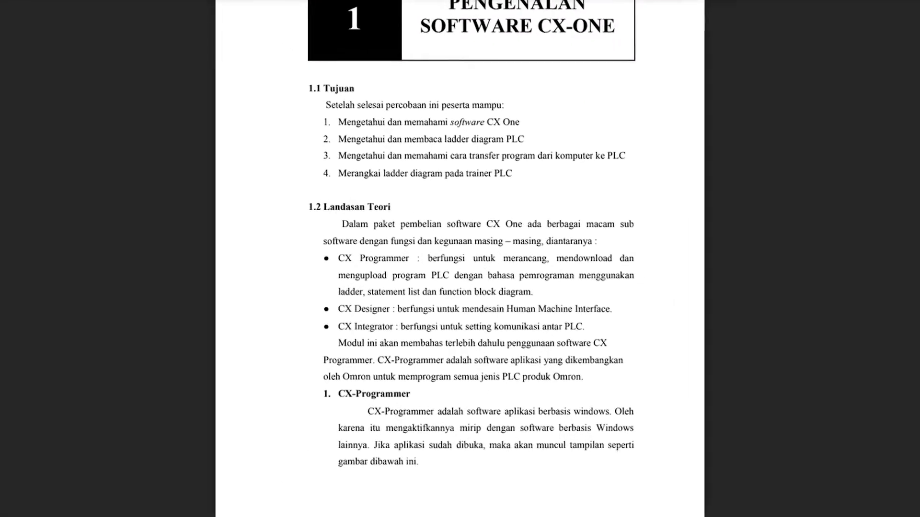
scroll(858, 249, "down", 2)
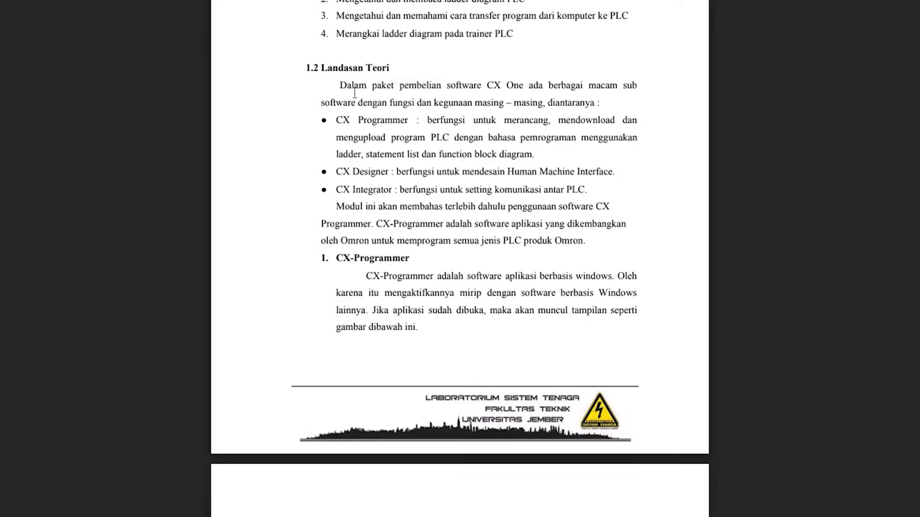
left_click_drag(340, 85, 516, 107)
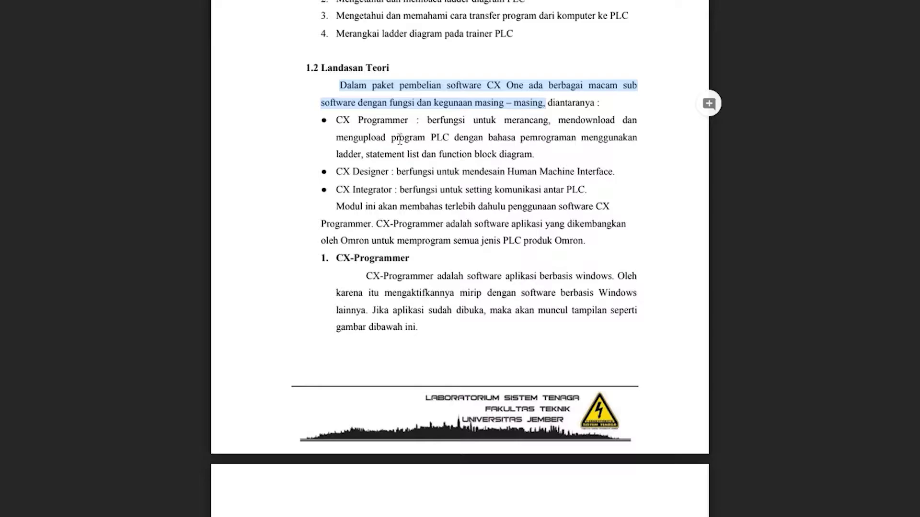
left_click(370, 171)
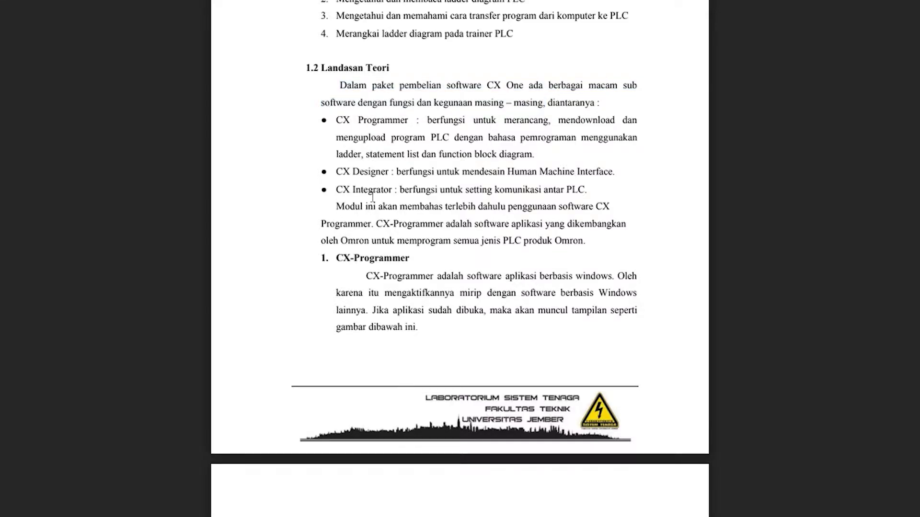
double_click(364, 190)
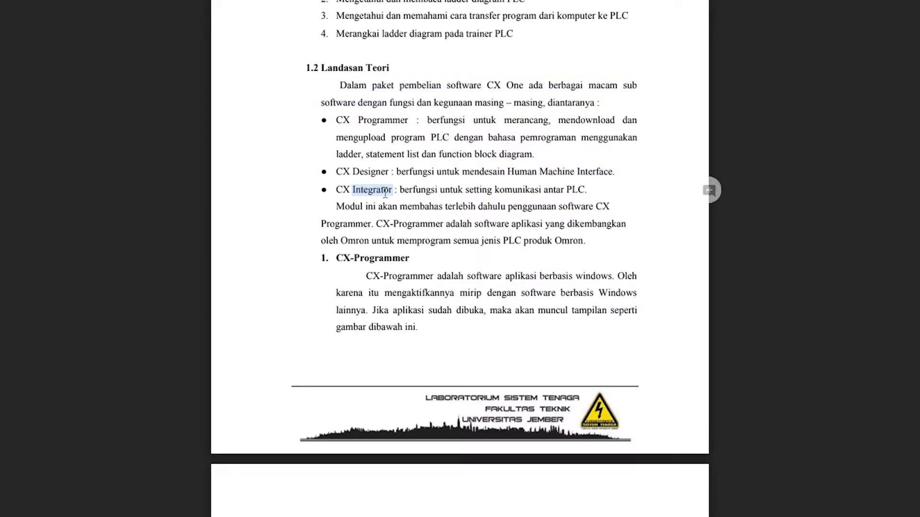
left_click(424, 199)
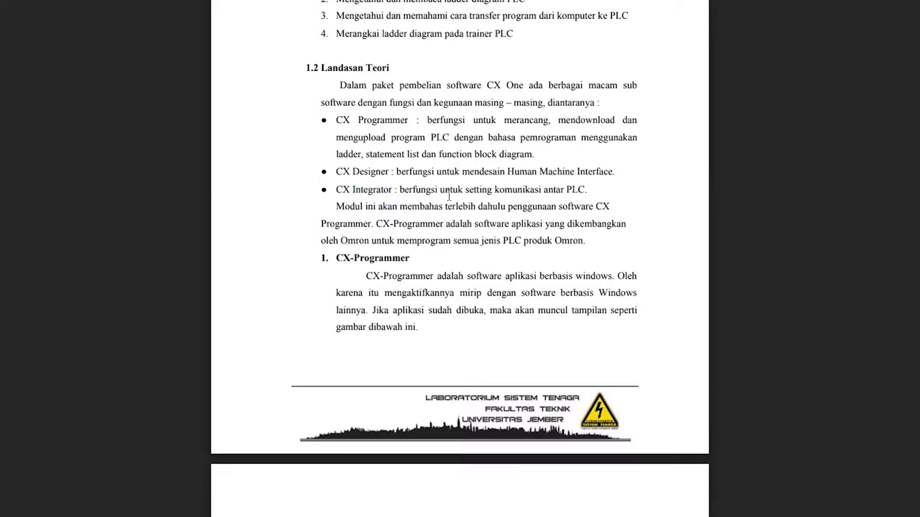
scroll(448, 190, "up", 3)
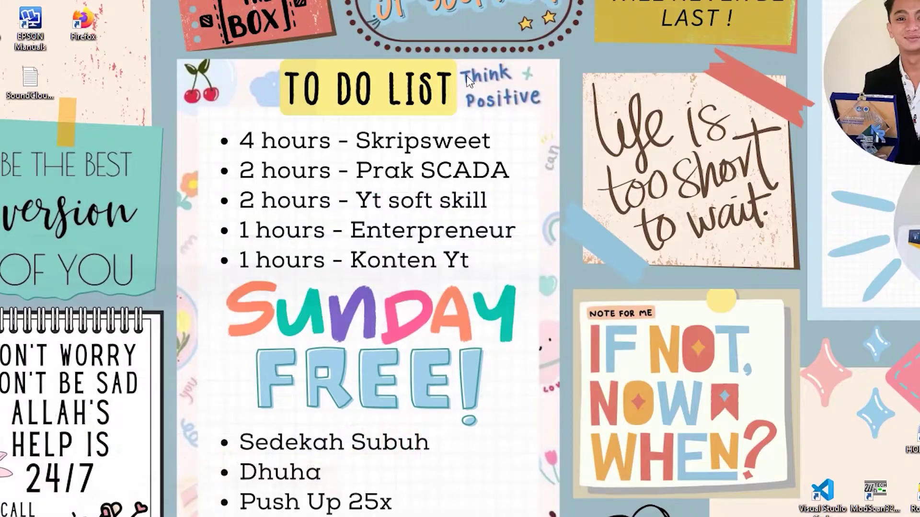
Find the OMRON program group among the installed applications and open its CX-One folder.
key("super")
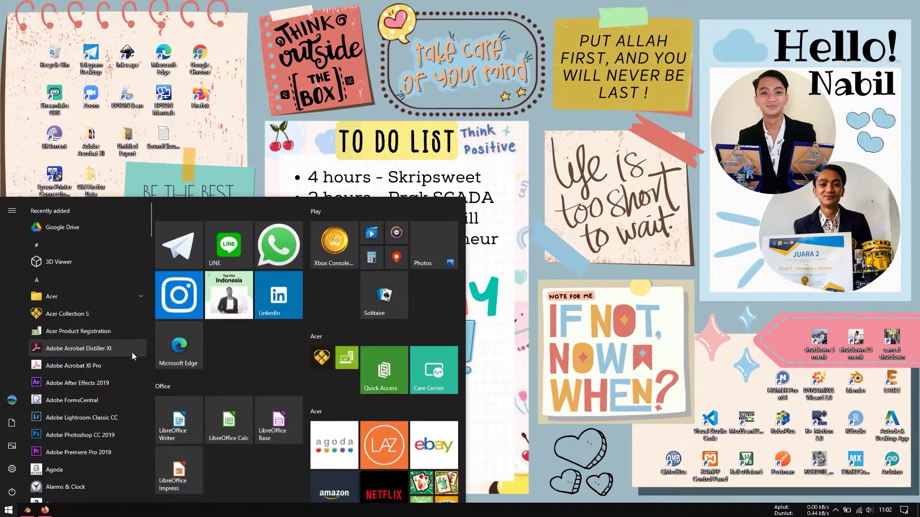
scroll(96, 347, "down", 5)
scroll(97, 350, "down", 6)
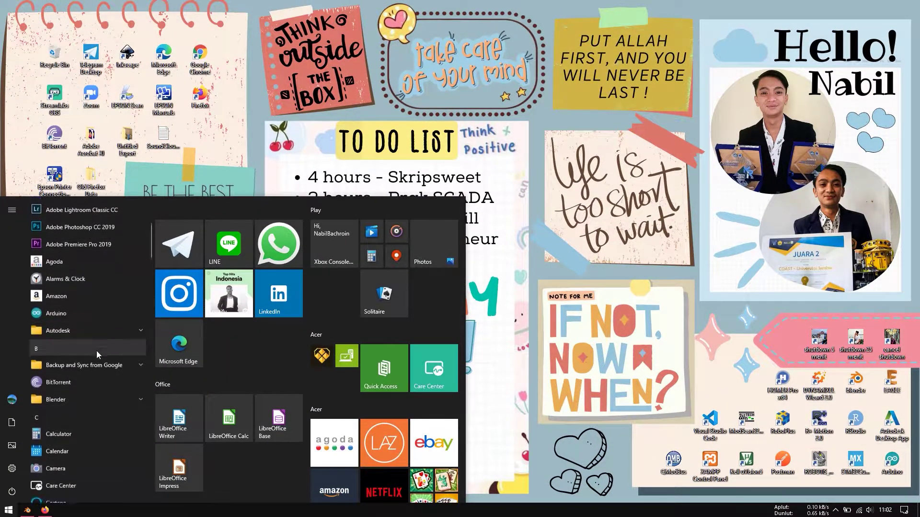
scroll(96, 350, "down", 7)
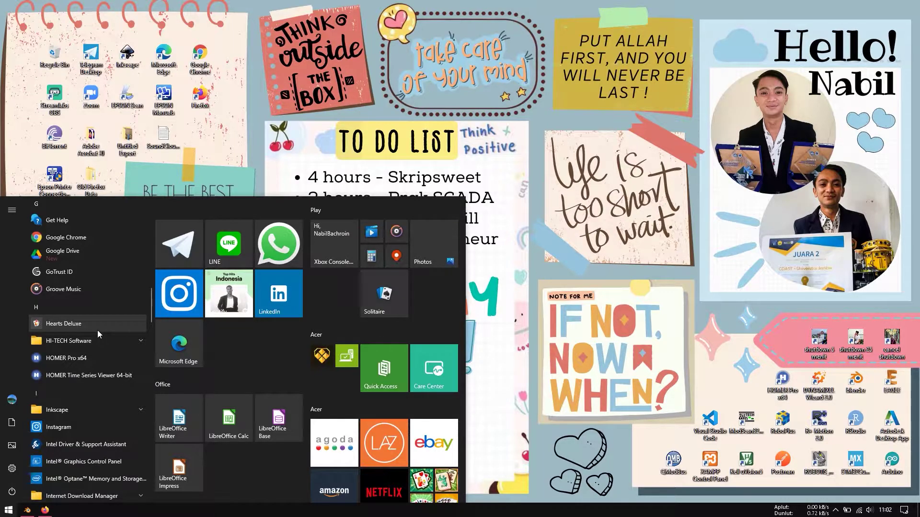
scroll(97, 331, "down", 3)
scroll(96, 343, "down", 10)
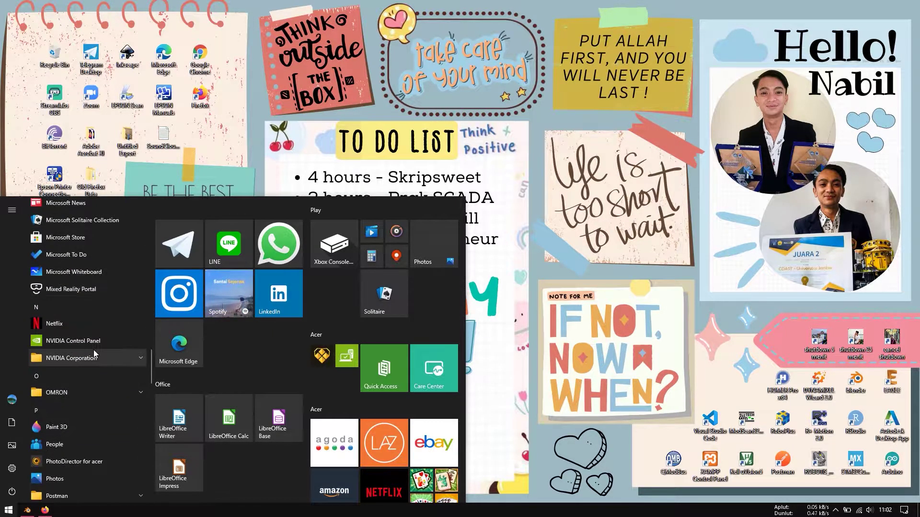
scroll(95, 354, "down", 1)
left_click(133, 347)
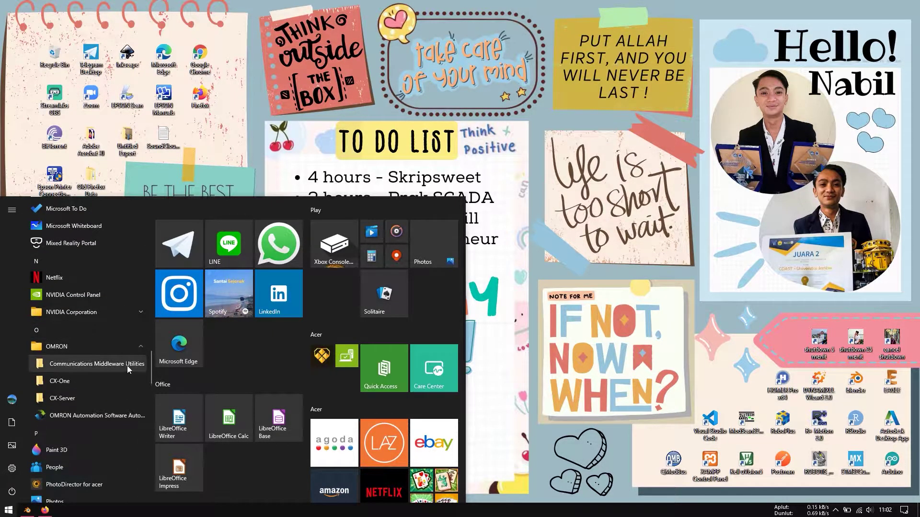
scroll(128, 369, "down", 1)
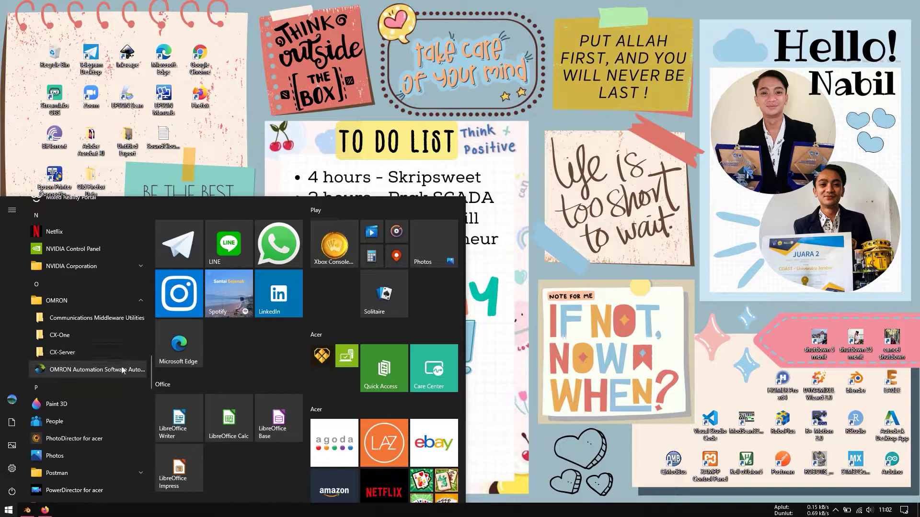
left_click(80, 334)
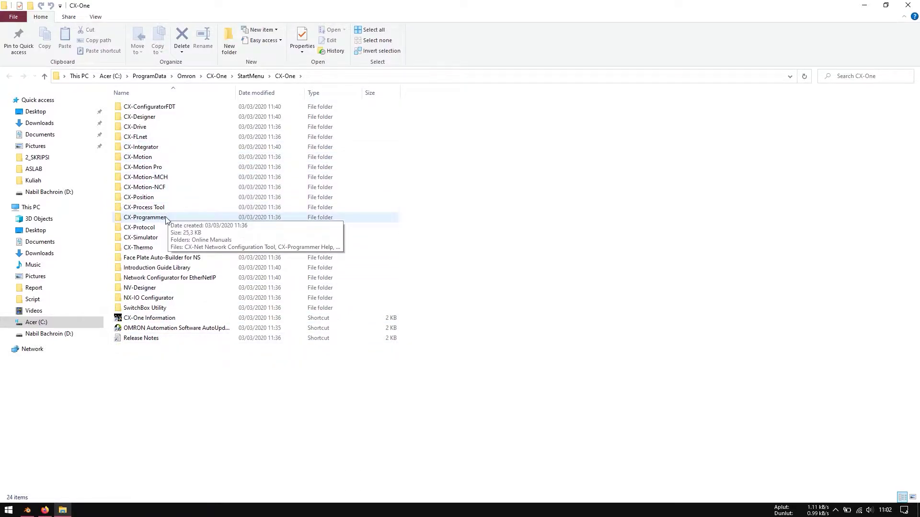
Launch CX-Programmer from the CX-Programmer folder and close the folder window.
double_click(165, 219)
left_click(159, 139)
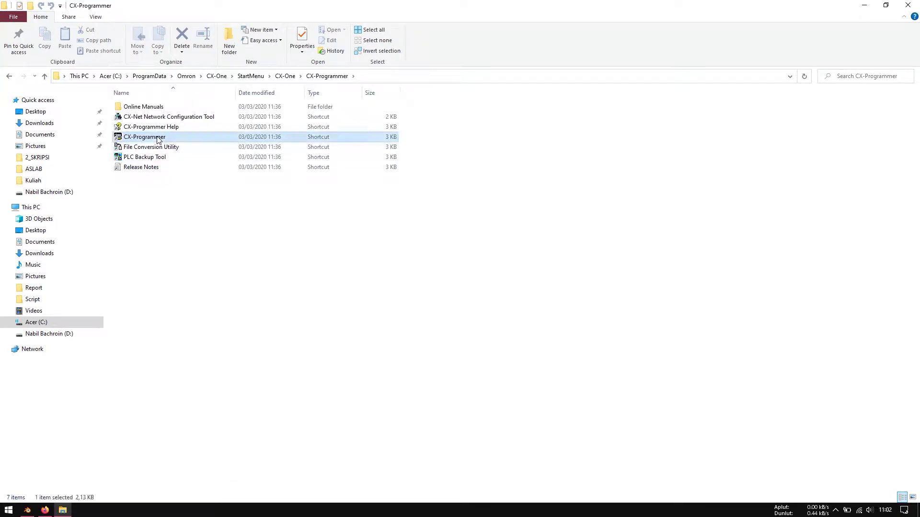
left_click(907, 5)
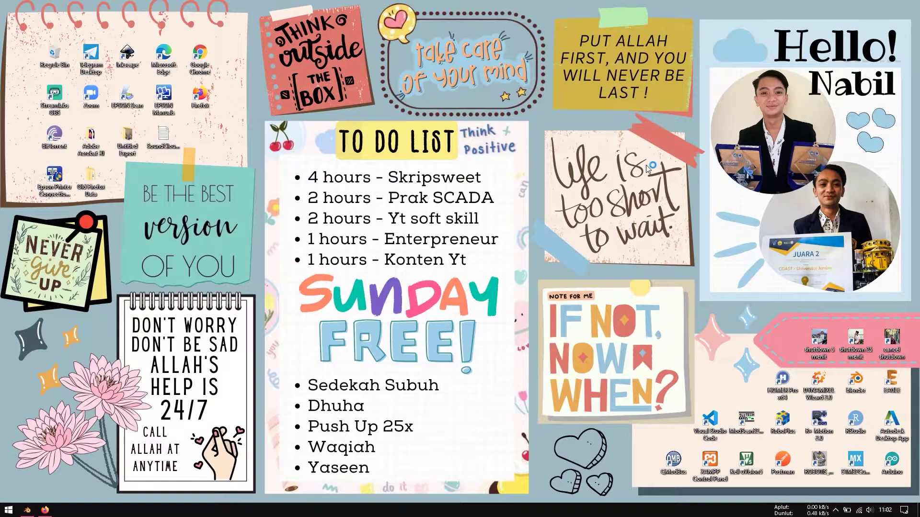
right_click(639, 115)
left_click(659, 144)
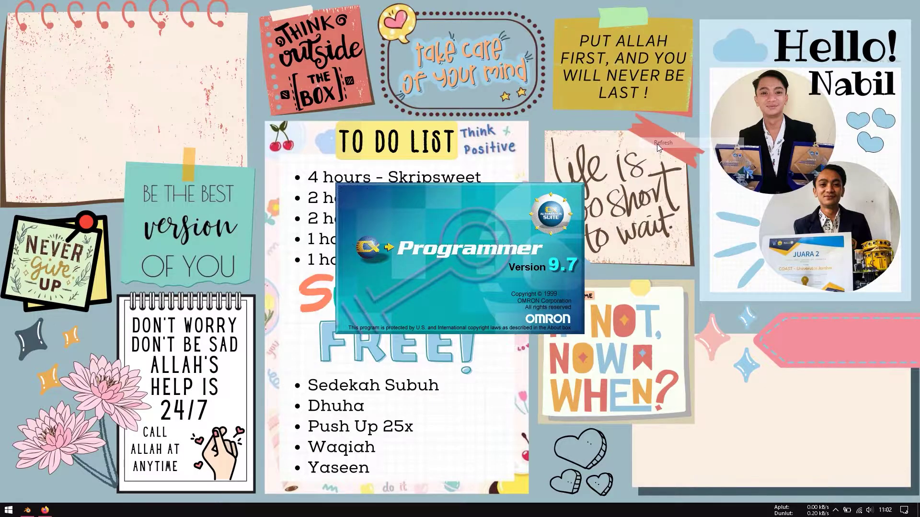
left_click(26, 511)
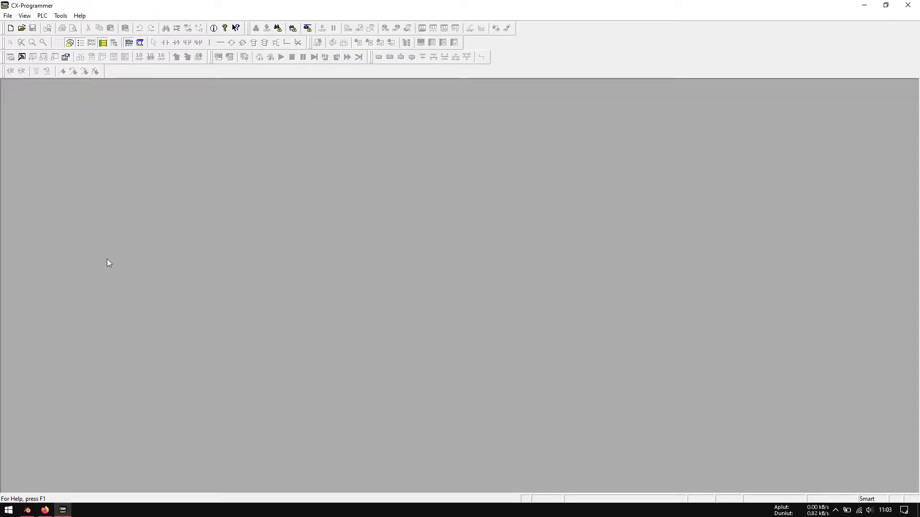
Switch to BAB 1.pdf in Firefox and read about the CX-Programmer screen layout, shortcut keys and new project steps.
left_click(45, 510)
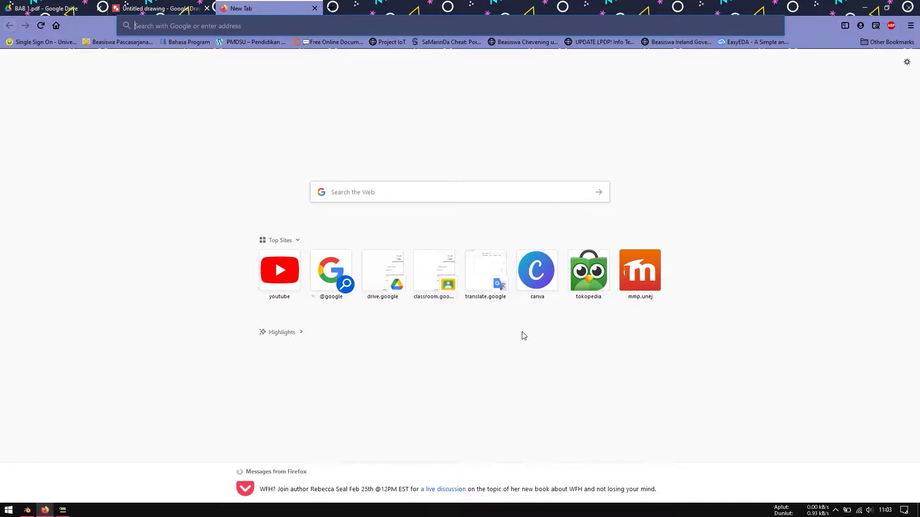
left_click(64, 4)
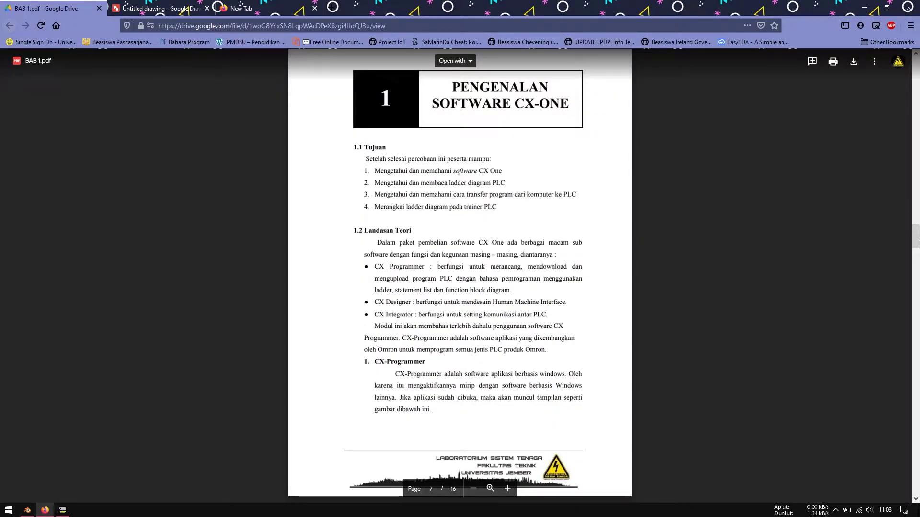
left_click_drag(918, 236, 916, 264)
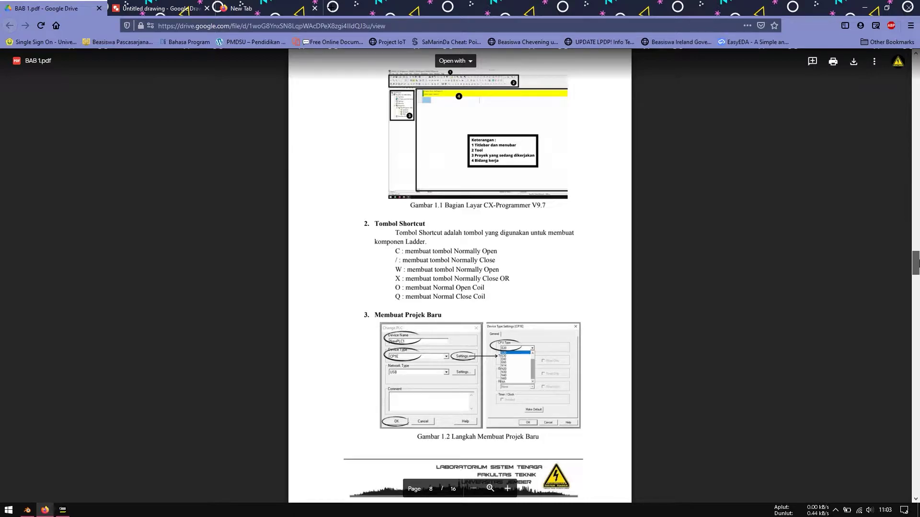
left_click_drag(917, 263, 917, 265)
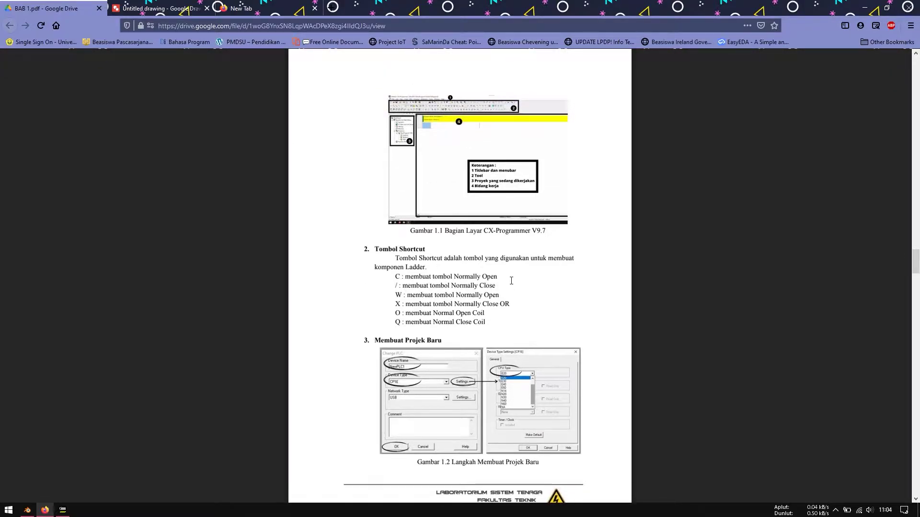
scroll(513, 279, "down", 3)
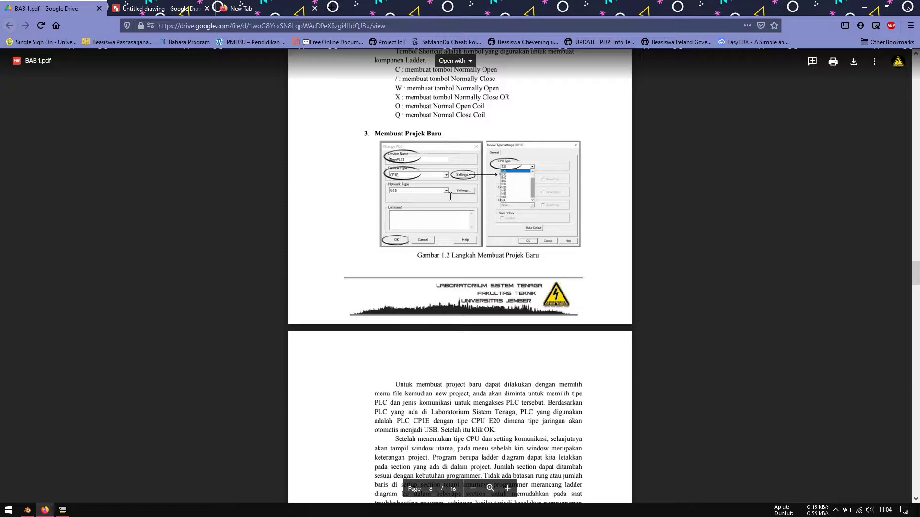
scroll(485, 223, "down", 3)
scroll(427, 267, "up", 3)
left_click(907, 5)
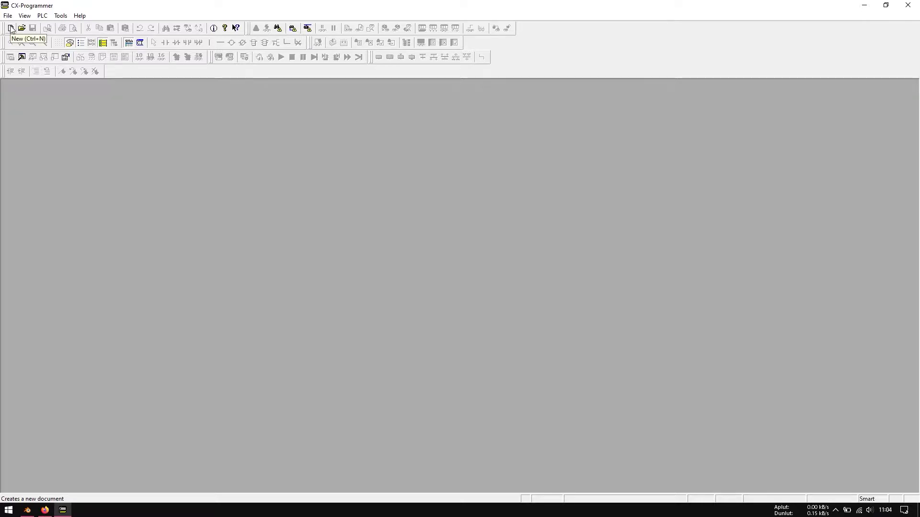
Start a new CX-Programmer project and name the PLC device Belajar1.
left_click(10, 28)
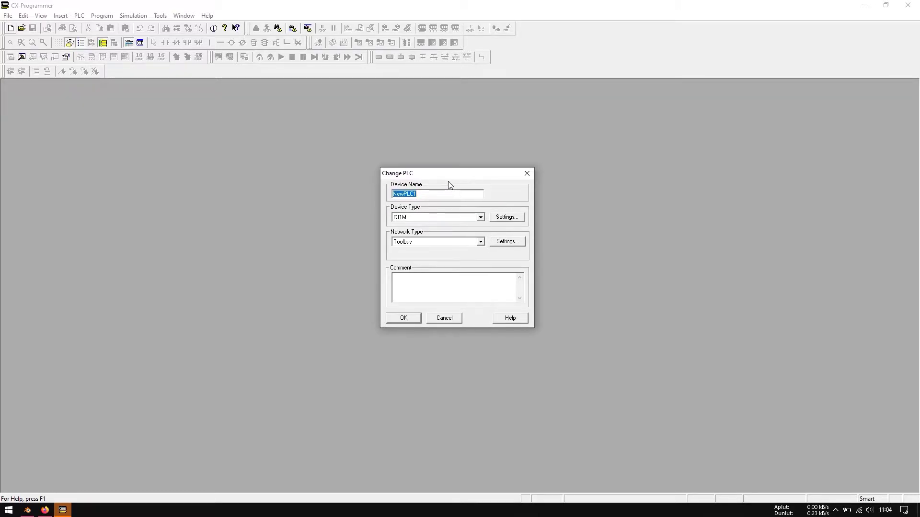
left_click(438, 195)
left_click_drag(438, 195, 392, 194)
type("Belajar1")
Set the device type to CP1E with CPU type E20 and create the project.
left_click(480, 217)
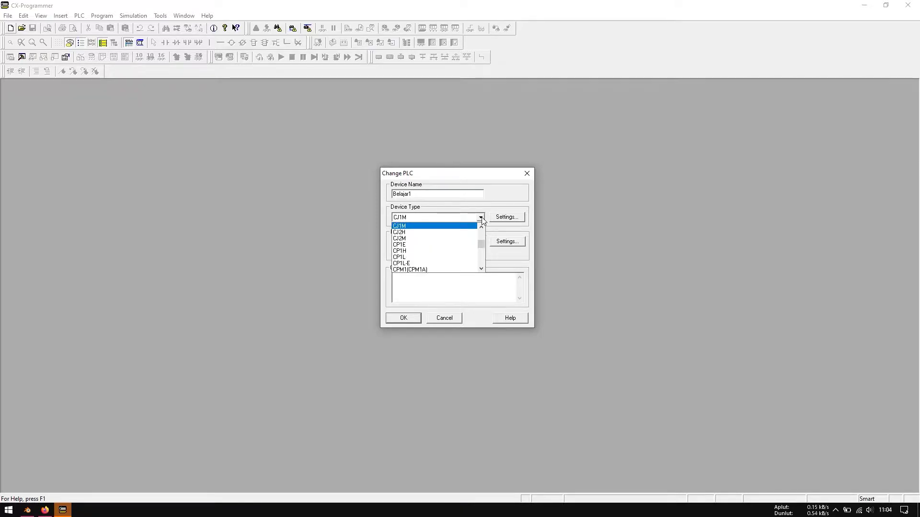
left_click(442, 245)
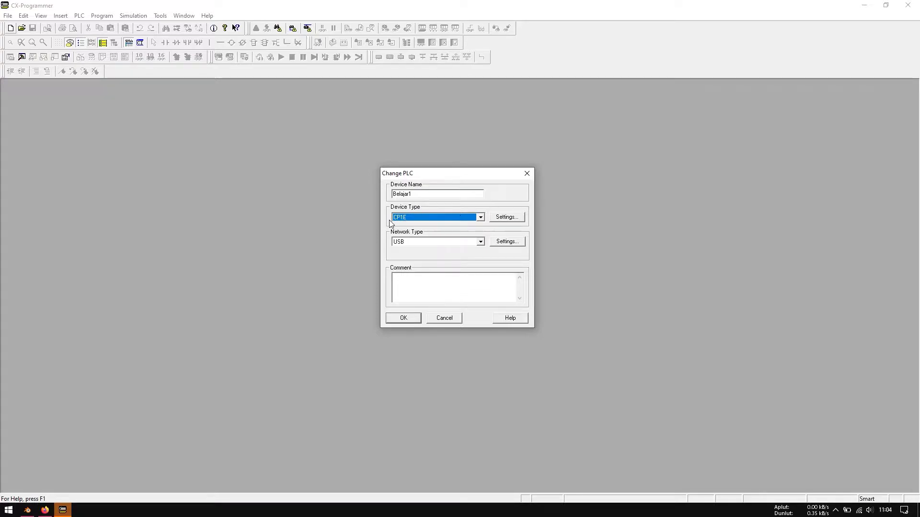
left_click(506, 217)
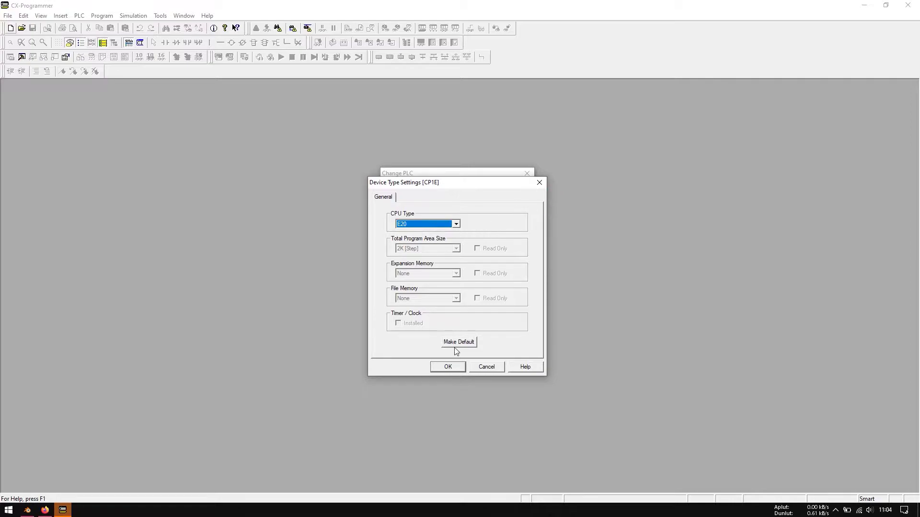
left_click(448, 367)
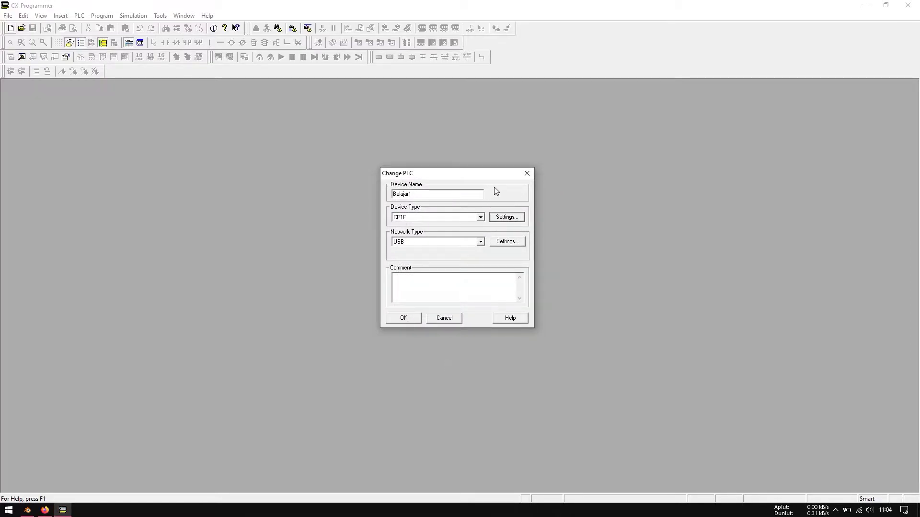
left_click(403, 319)
Look up the simple ladder diagram example, Gambar 1.4, in BAB 1.pdf in Firefox.
left_click(45, 510)
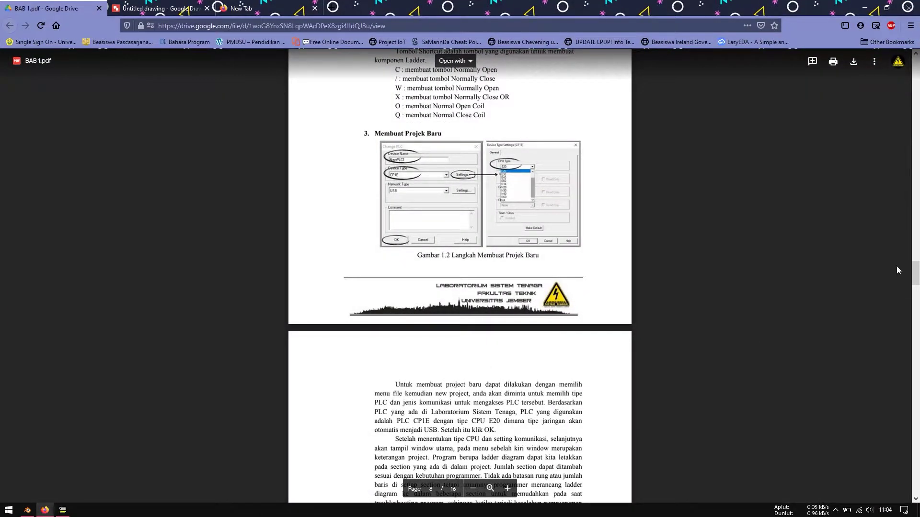
left_click_drag(915, 276, 918, 316)
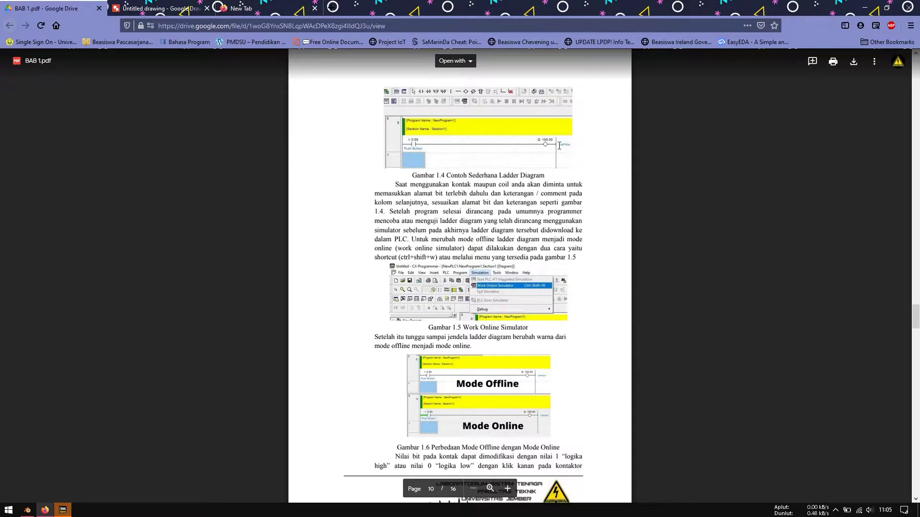
left_click(864, 8)
Place a normally open contact with address 0.0 at the start of rung 0 in Section1, without a comment.
left_click(178, 122)
left_click(160, 127)
left_click(166, 43)
left_click(154, 124)
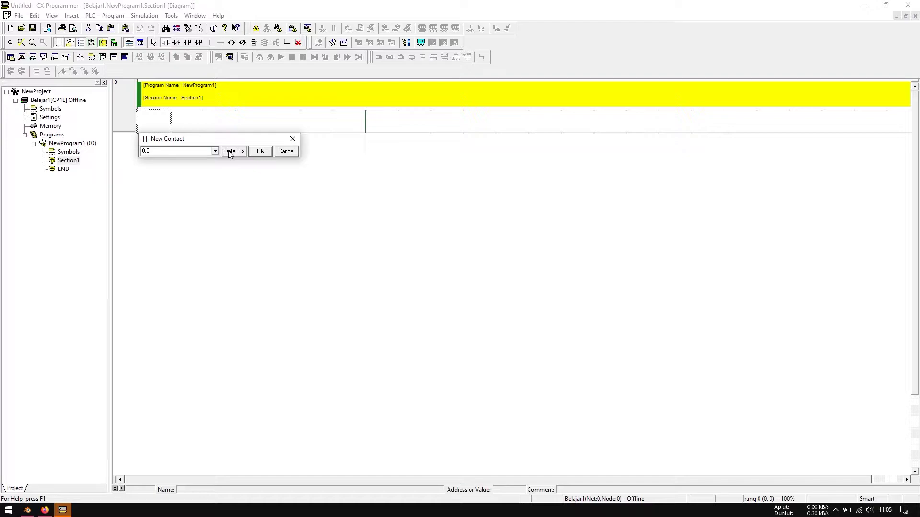
key("Return")
key("Return")
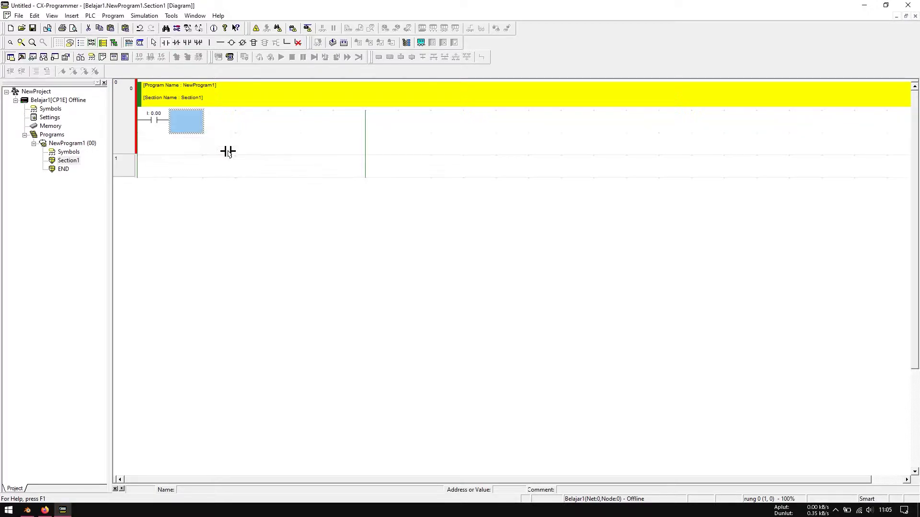
right_click(180, 121)
left_click(159, 135)
left_click(287, 175)
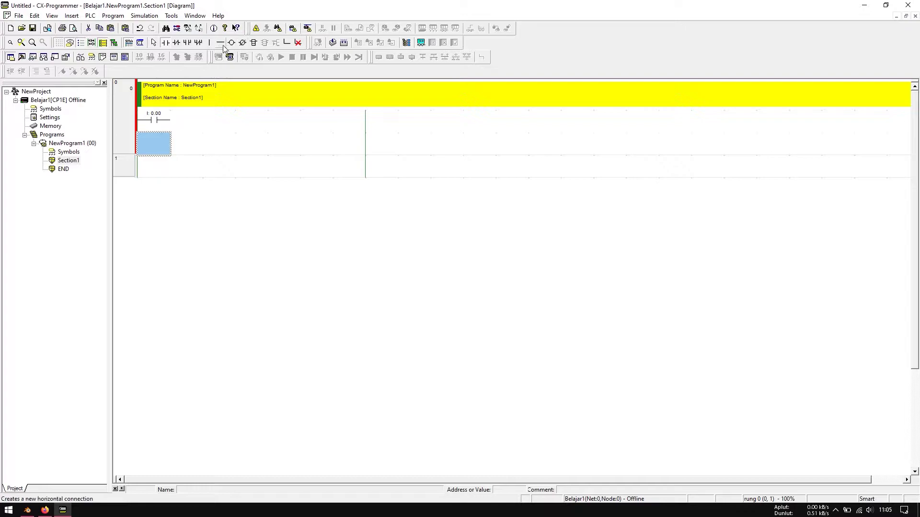
Place a new coil with address 100 at the end of rung 0, without a comment.
left_click(231, 44)
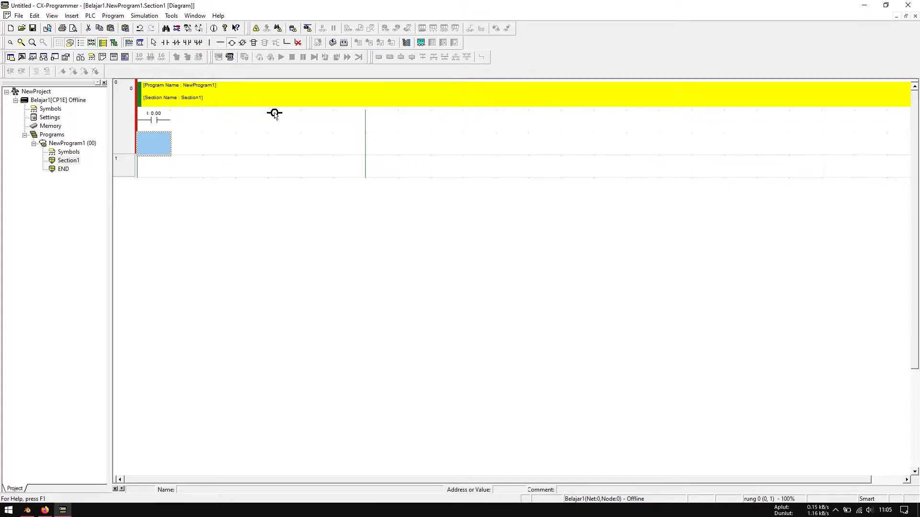
left_click(350, 123)
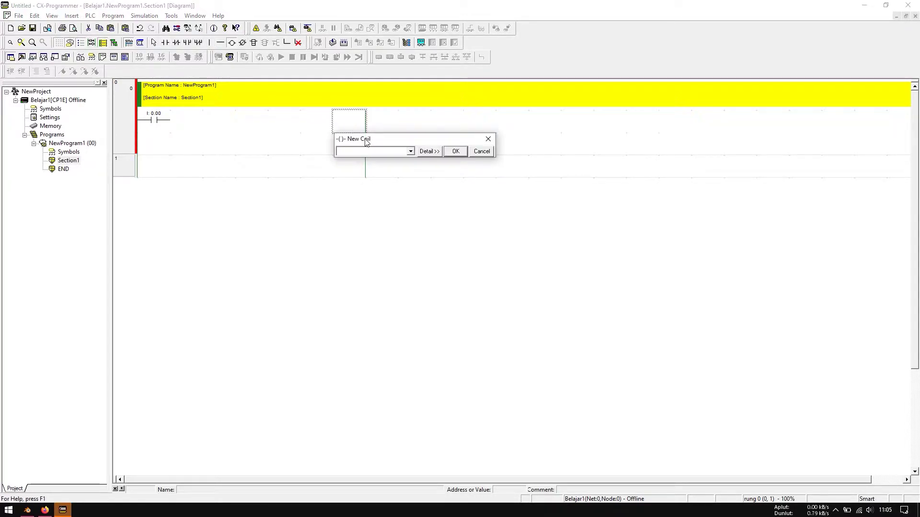
type("100")
key("Return")
key("Return")
Draw horizontal connections across rung 0 to join the 0.00 contact to the 100.00 coil.
left_click(153, 43)
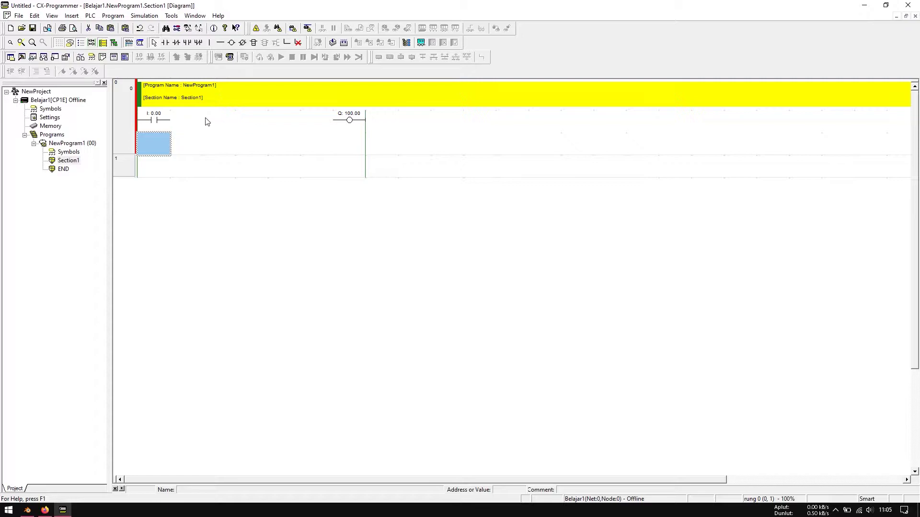
left_click(202, 121)
left_click(221, 43)
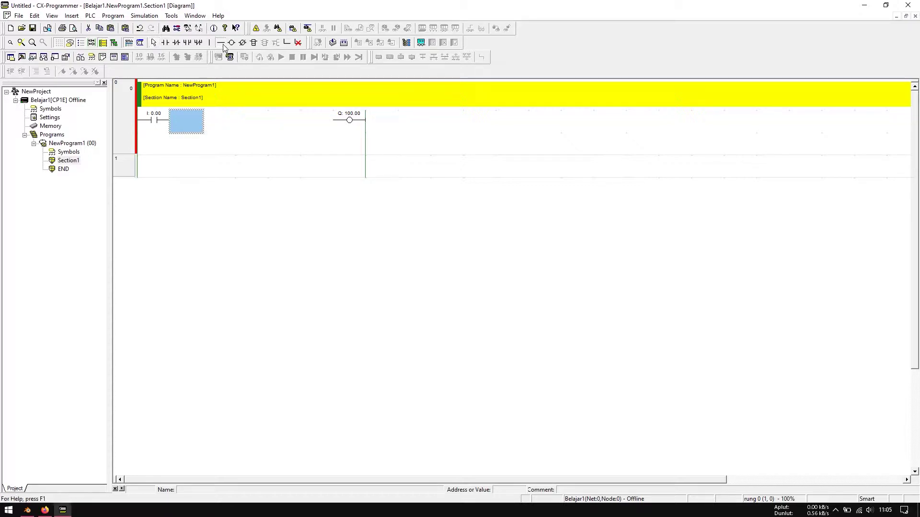
left_click(192, 123)
left_click(216, 123)
left_click(260, 124)
left_click(319, 123)
right_click(390, 136)
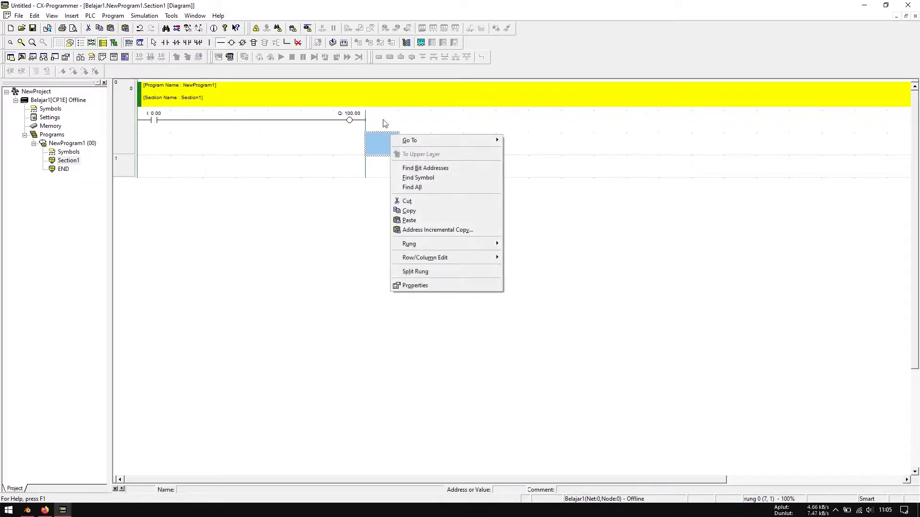
left_click(154, 43)
Enter an LD instruction with address 0.00 as the contact at the start of rung 1.
left_click(160, 169)
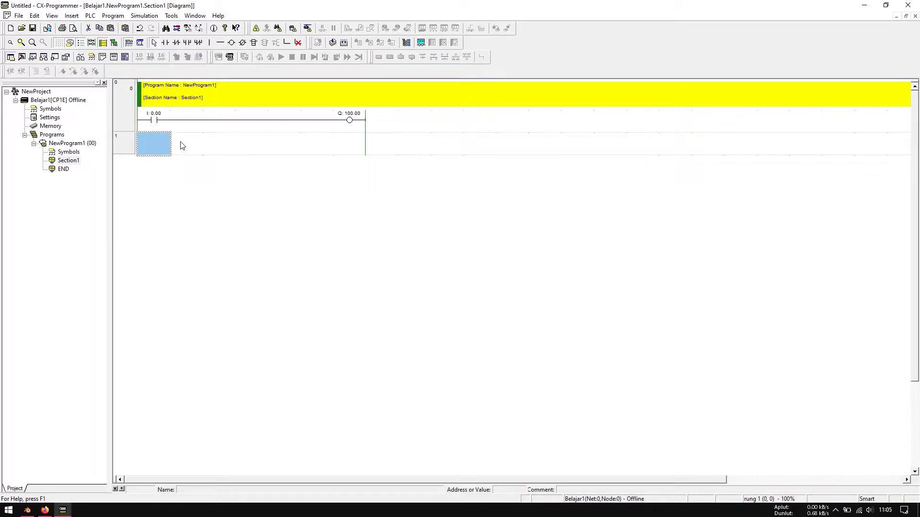
left_click(173, 150)
left_click(166, 149)
double_click(166, 149)
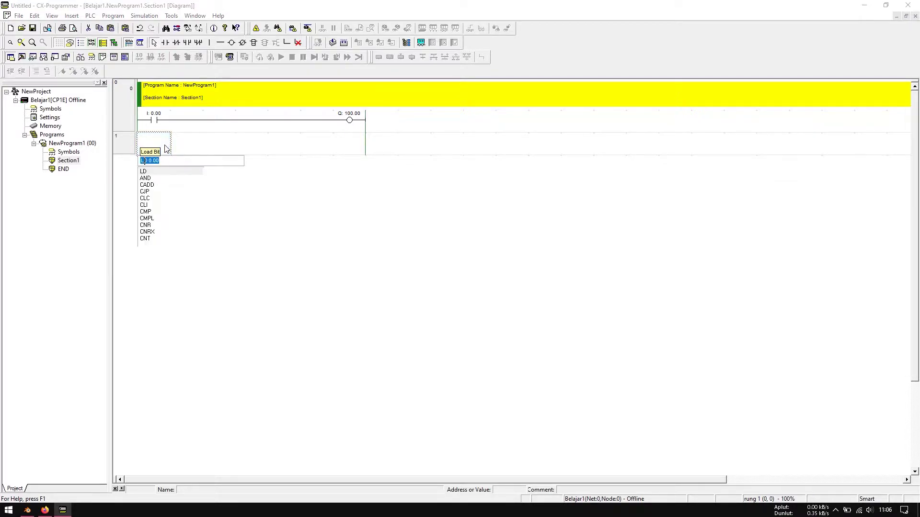
key("Return")
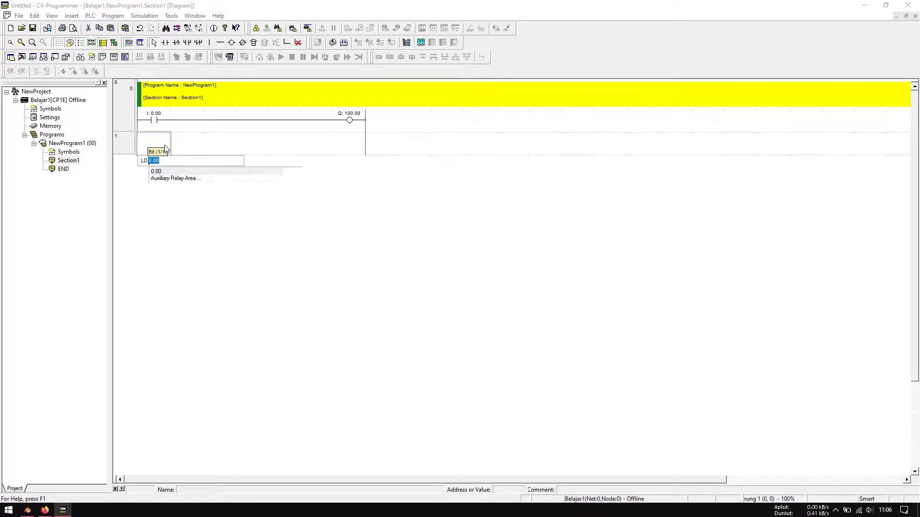
key("Return")
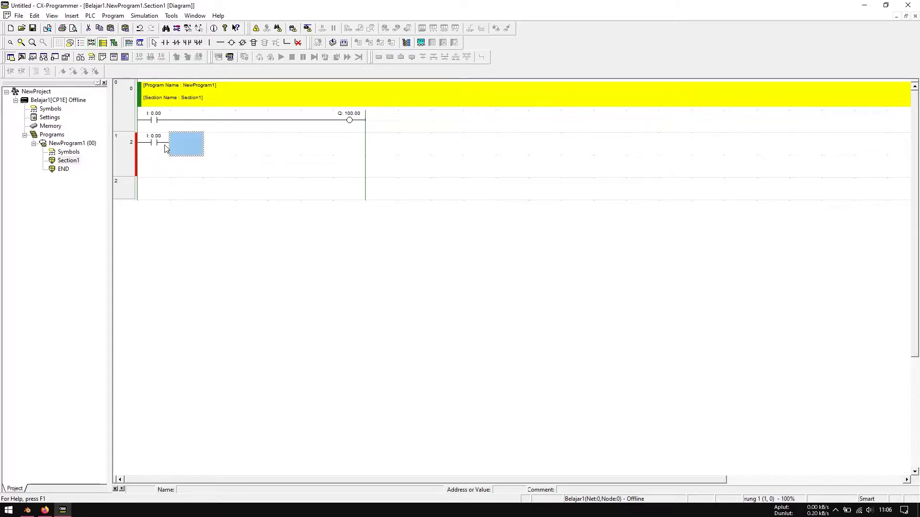
Extend a horizontal line from the rung 1 contact and end the rung with an OUT instruction at address 100.00.
key("ctrl+Right")
key("ctrl+Right")
key("ctrl+Right")
key("ctrl+Right")
key("ctrl+Right")
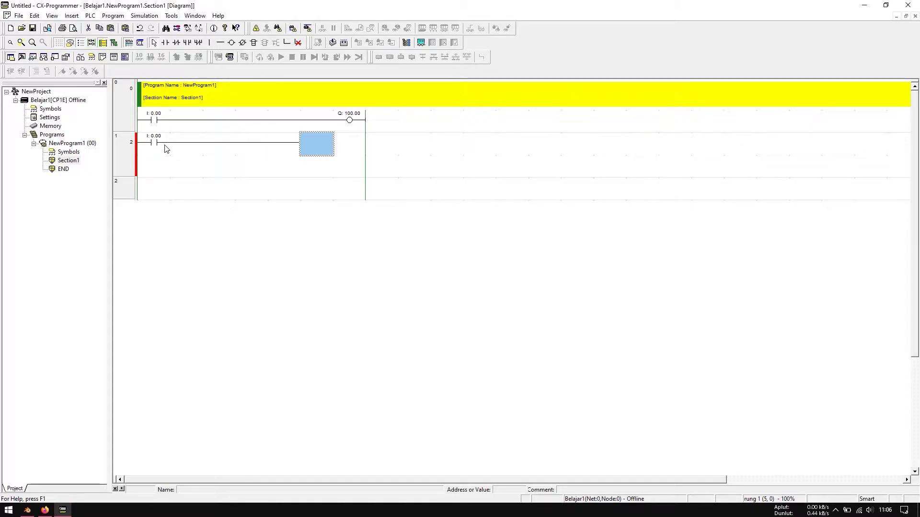
key("o")
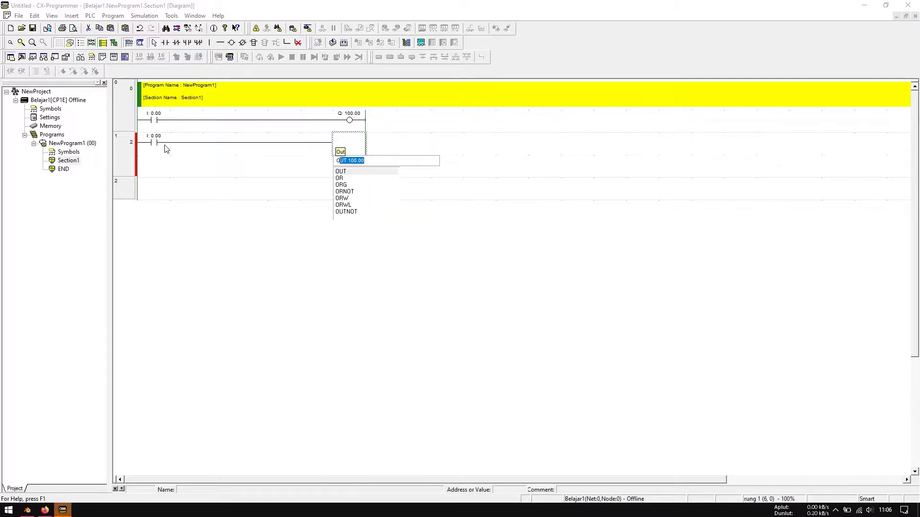
key("Return")
key("Return")
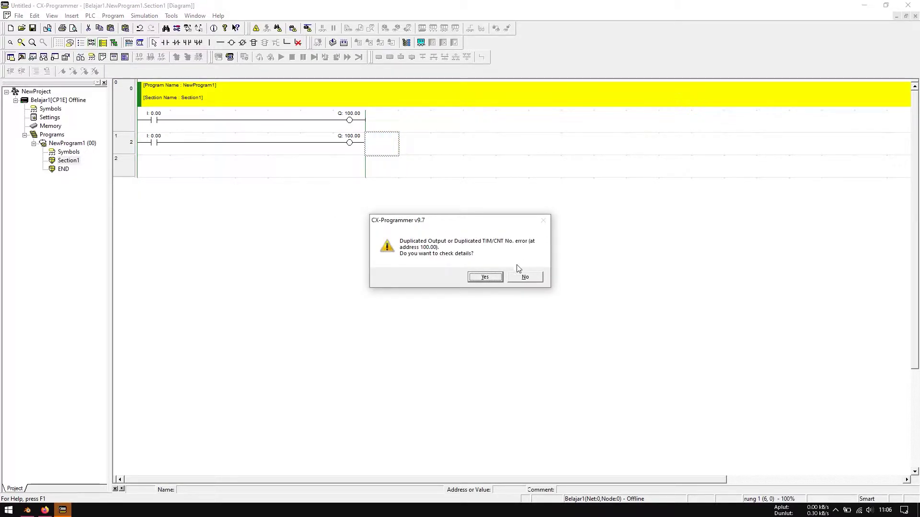
left_click(498, 278)
Delete the whole of rung 1 that duplicates output 100.00.
left_click(251, 124)
left_click(153, 119)
left_click(224, 180)
left_click(116, 143)
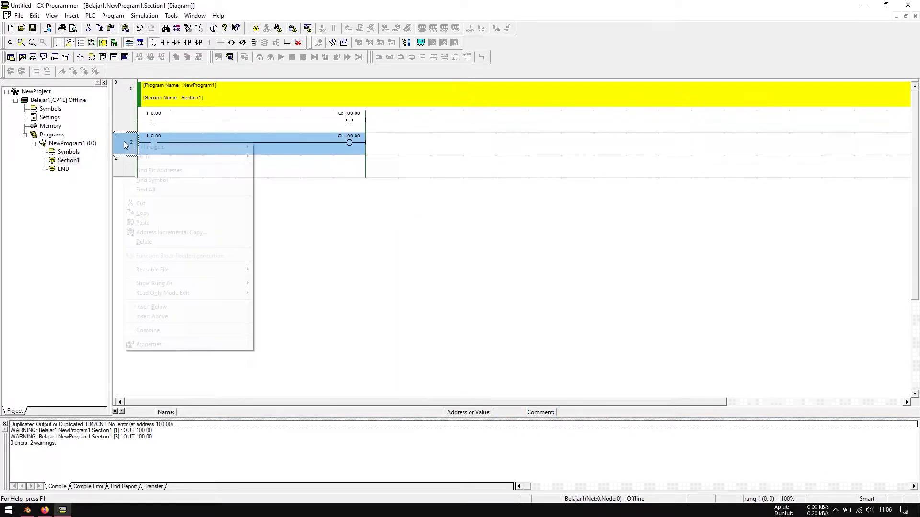
right_click(124, 140)
left_click(144, 242)
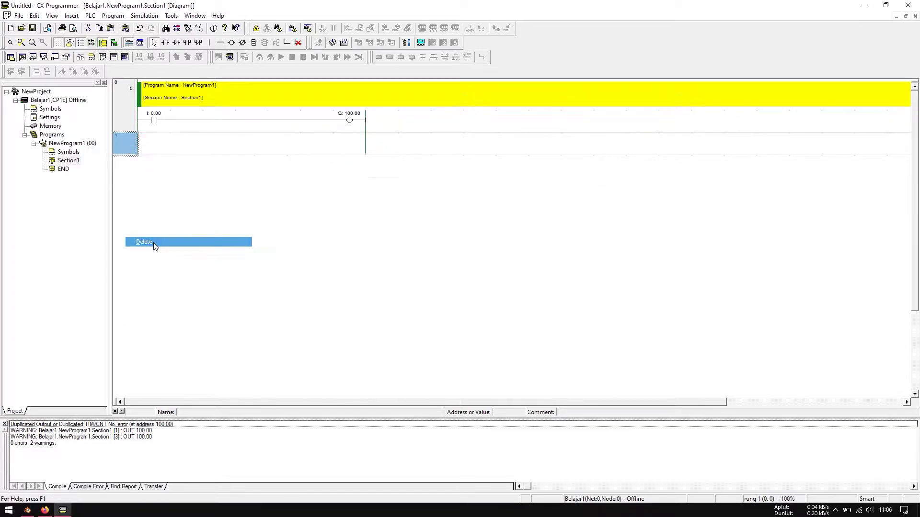
left_click(184, 118)
left_click(241, 152)
key("Left")
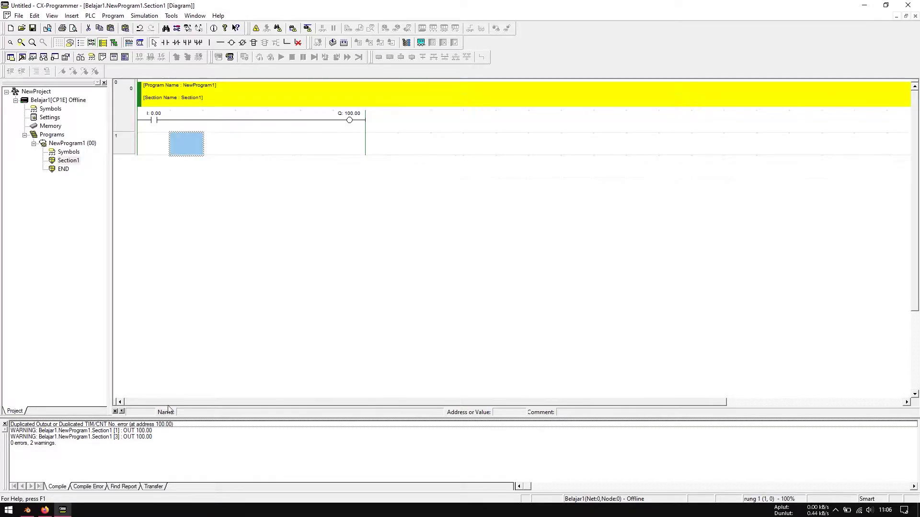
Consult BAB 1.pdf in Firefox for the Work Online Simulator instructions and the offline and online mode comparison, then return to CX-Programmer.
left_click(45, 510)
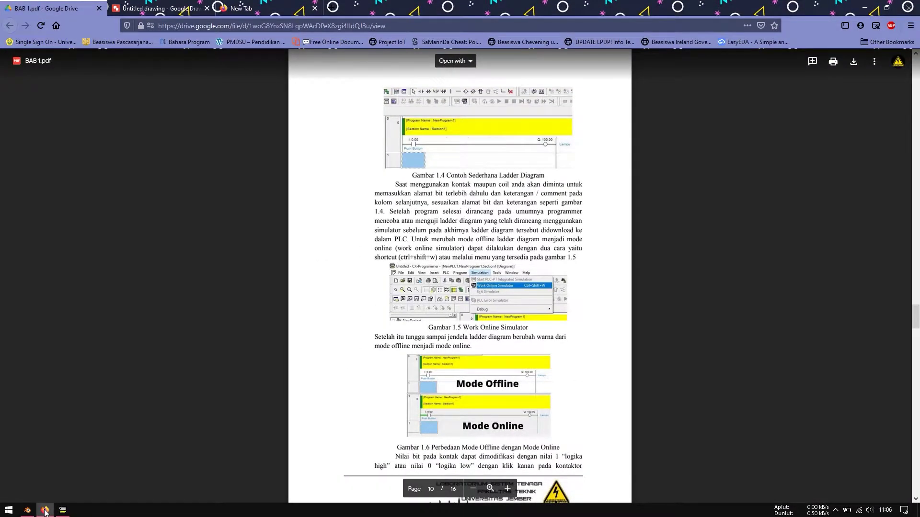
scroll(536, 373, "down", 1)
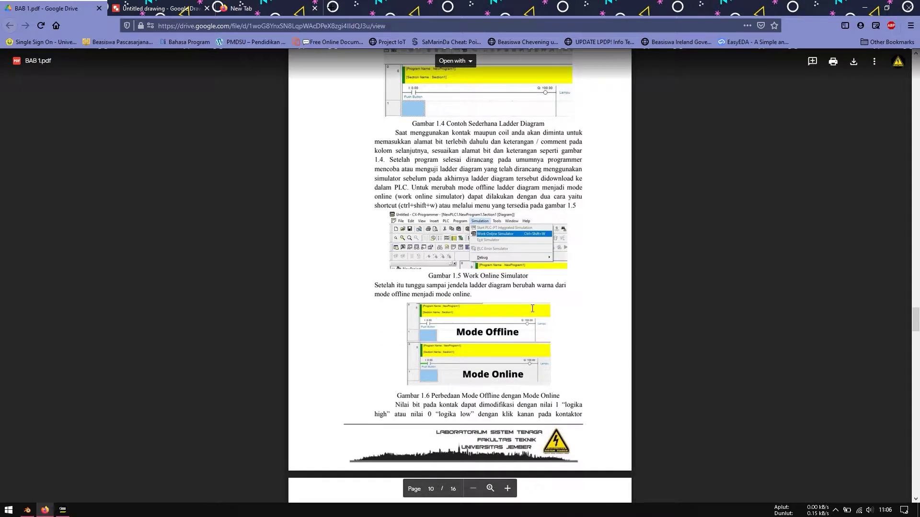
scroll(532, 308, "down", 3)
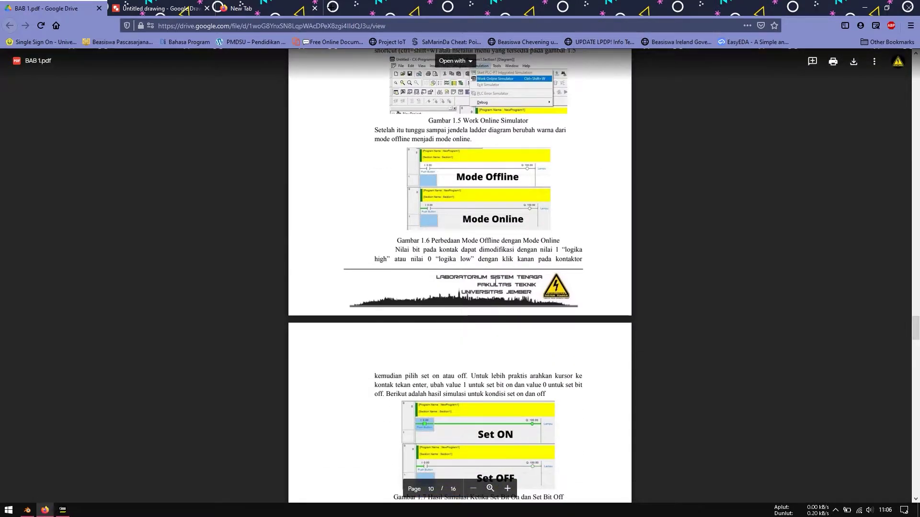
scroll(496, 283, "down", 1)
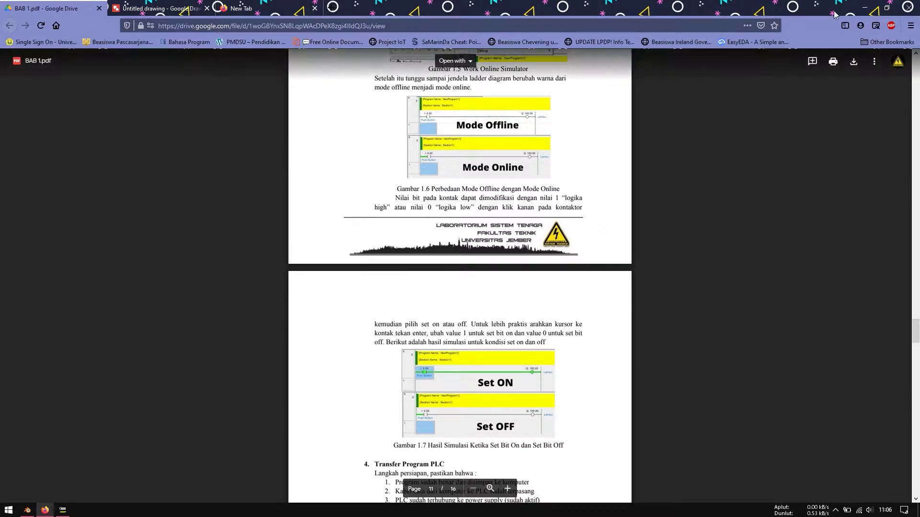
left_click(865, 7)
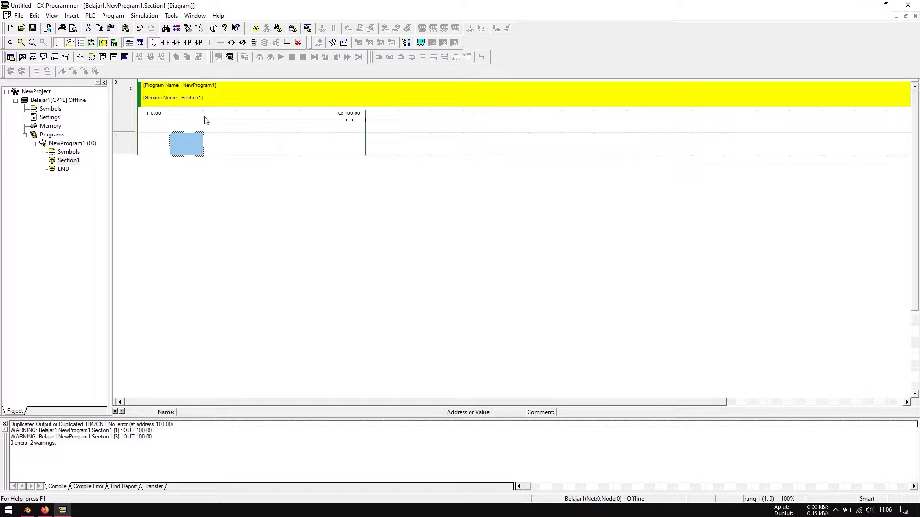
Start Work Online Simulator for the Belajar1 ladder program.
left_click(157, 149)
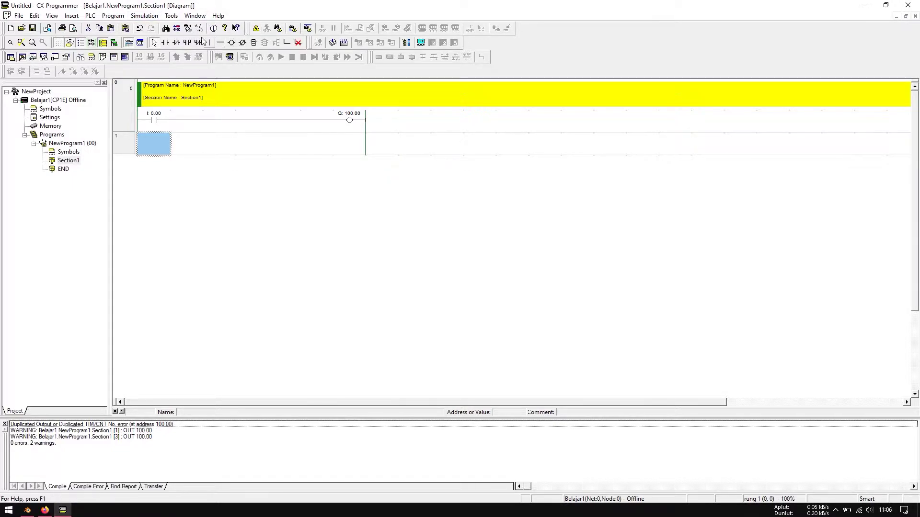
left_click(141, 16)
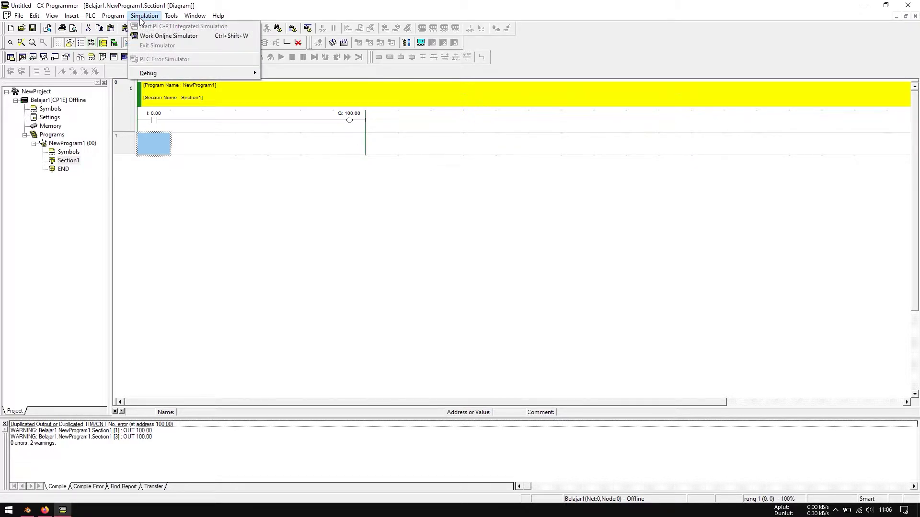
left_click(168, 38)
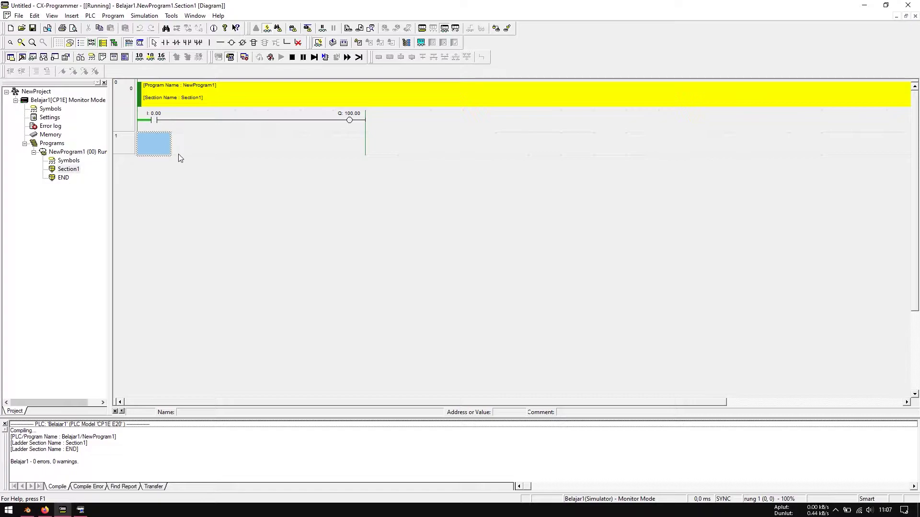
Check the Set ON and Set OFF simulation example, Gambar 1.7, in BAB 1.pdf in Firefox and return to CX-Programmer.
left_click(45, 510)
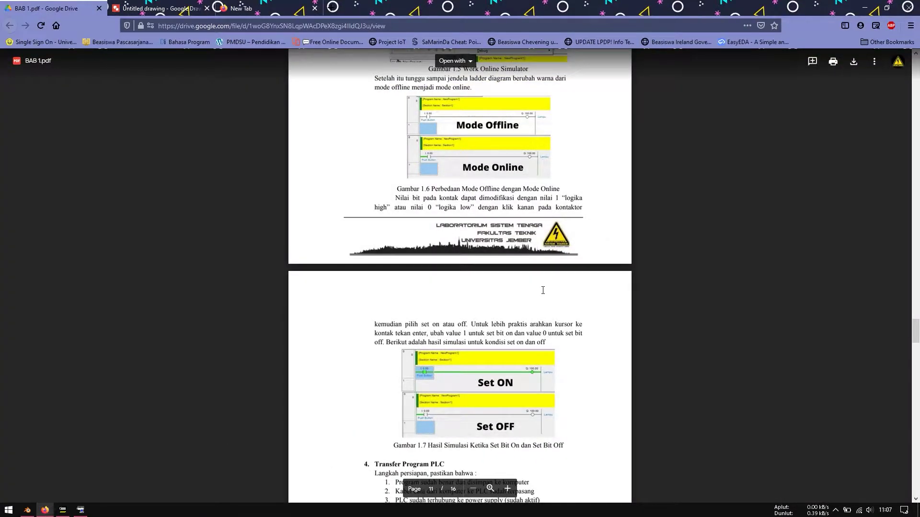
scroll(533, 291, "down", 4)
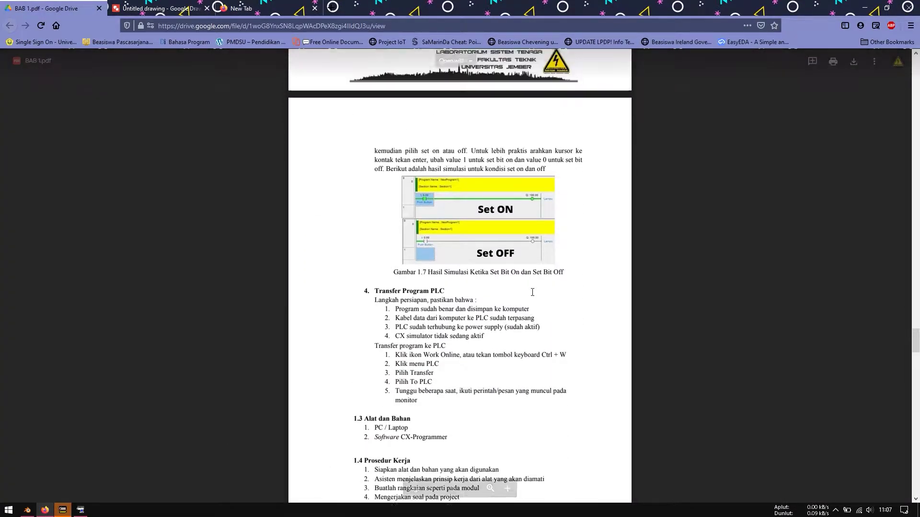
scroll(397, 283, "up", 1)
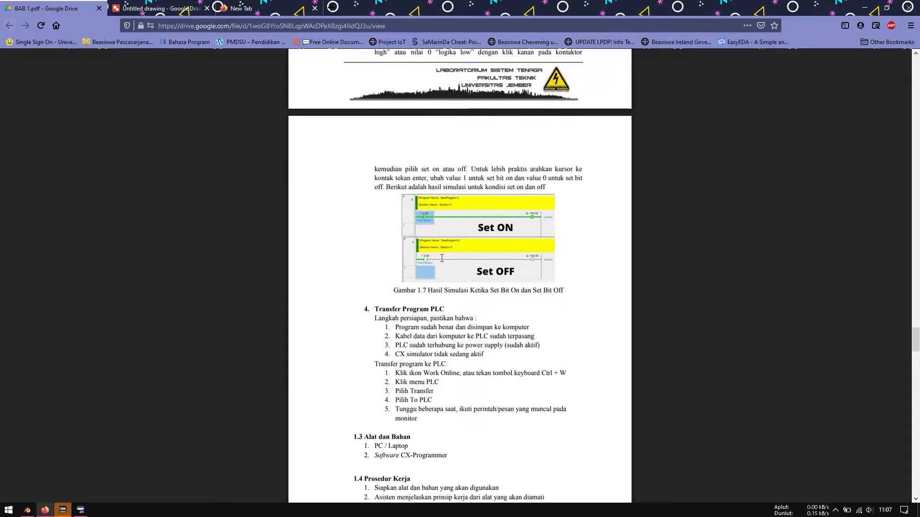
scroll(443, 254, "up", 2)
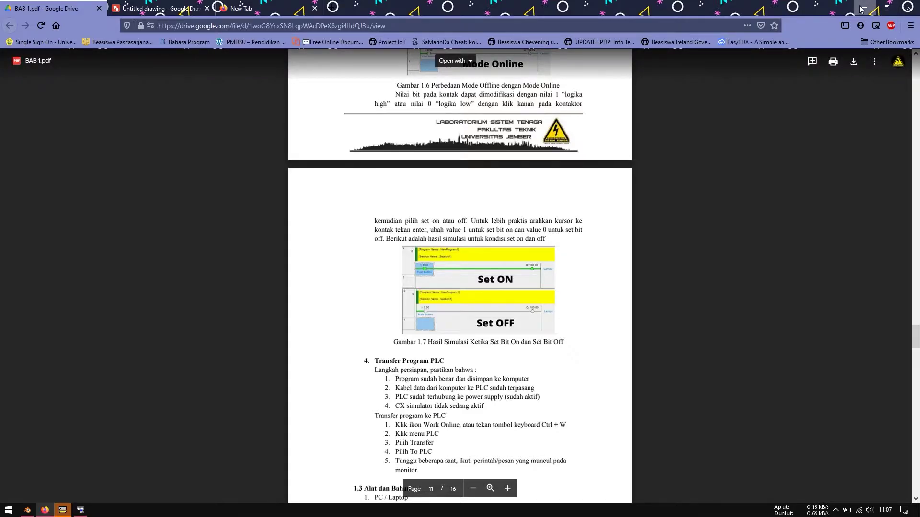
key("alt+Tab")
Set the 0.00 contact on rung 0 to On in the running simulation.
right_click(157, 124)
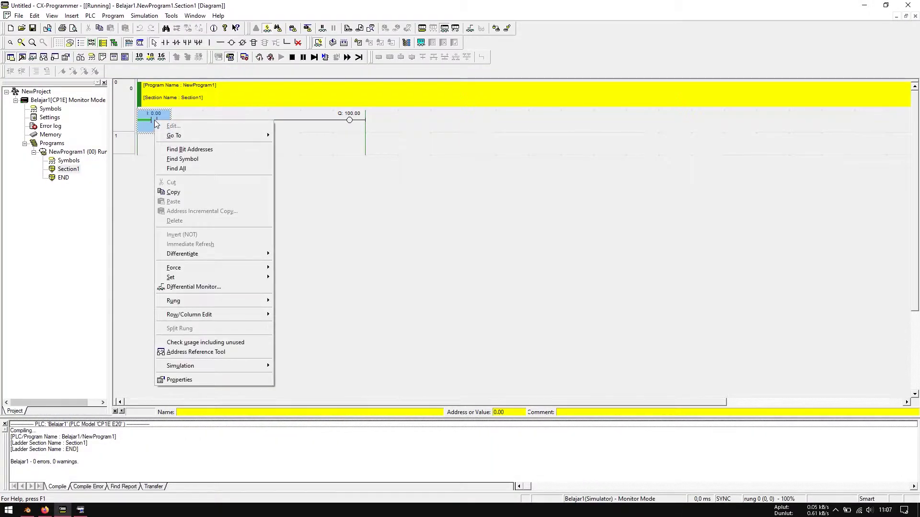
mouse_move(259, 277)
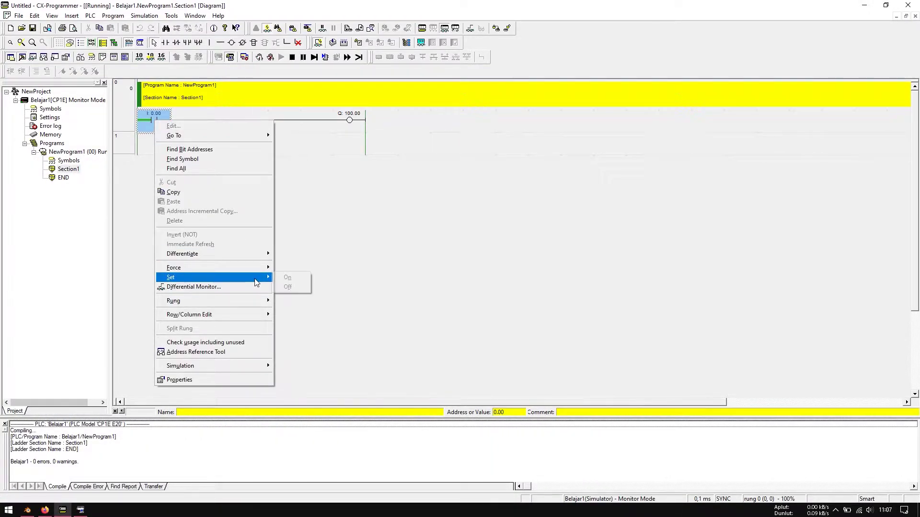
left_click(286, 277)
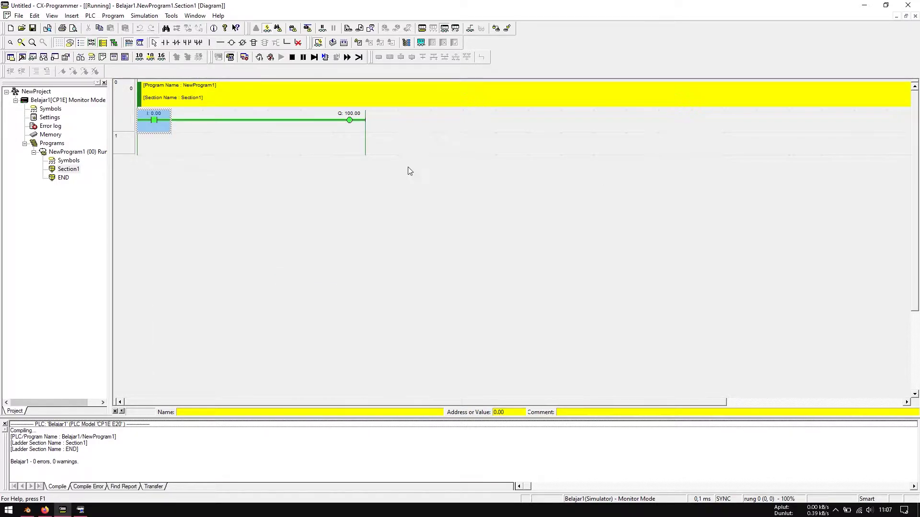
left_click(320, 144)
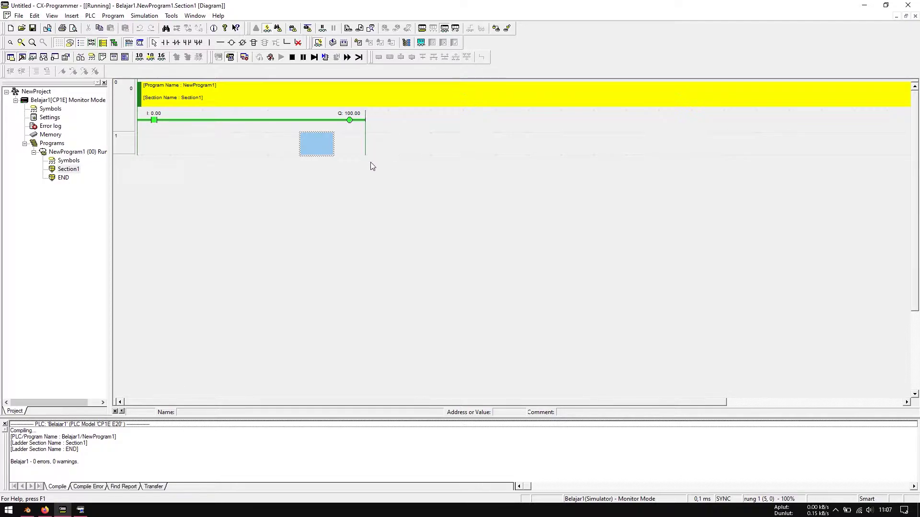
left_click(148, 125)
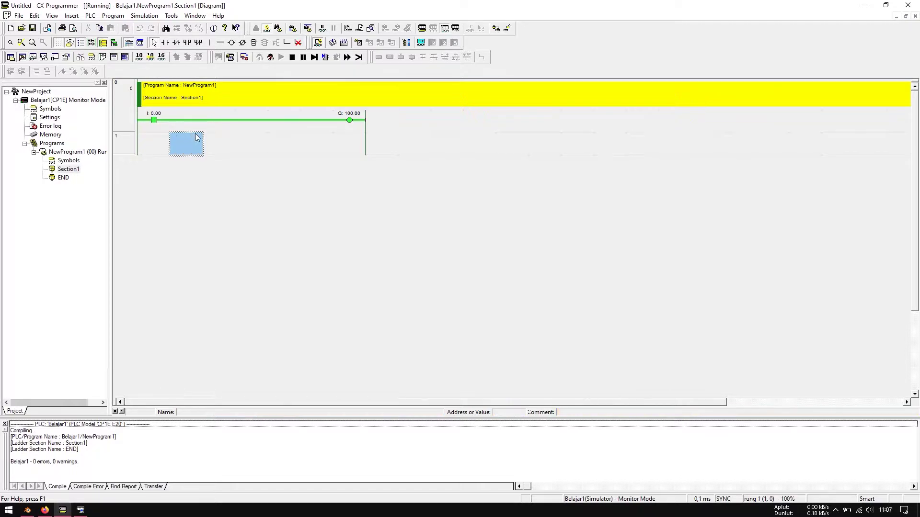
left_click(150, 140)
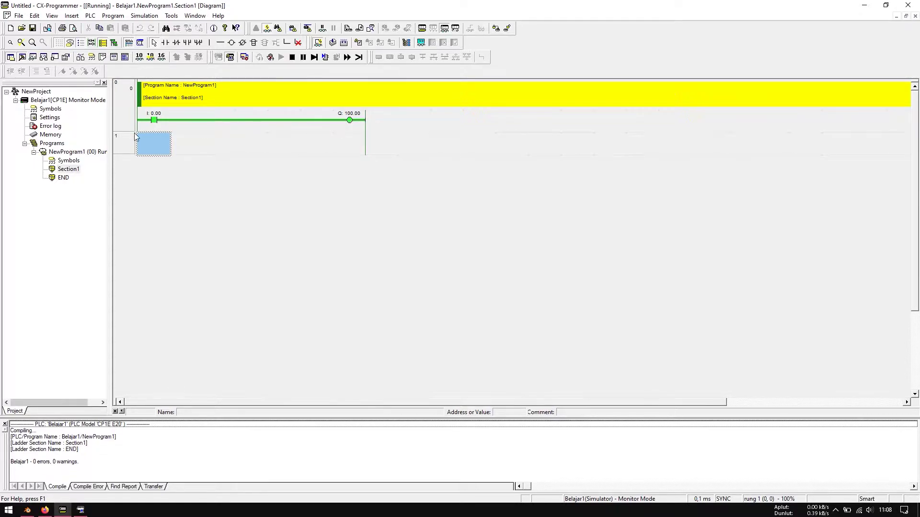
Set the 0.00 contact on rung 0 to Off in the running simulation.
left_click(154, 122)
right_click(157, 124)
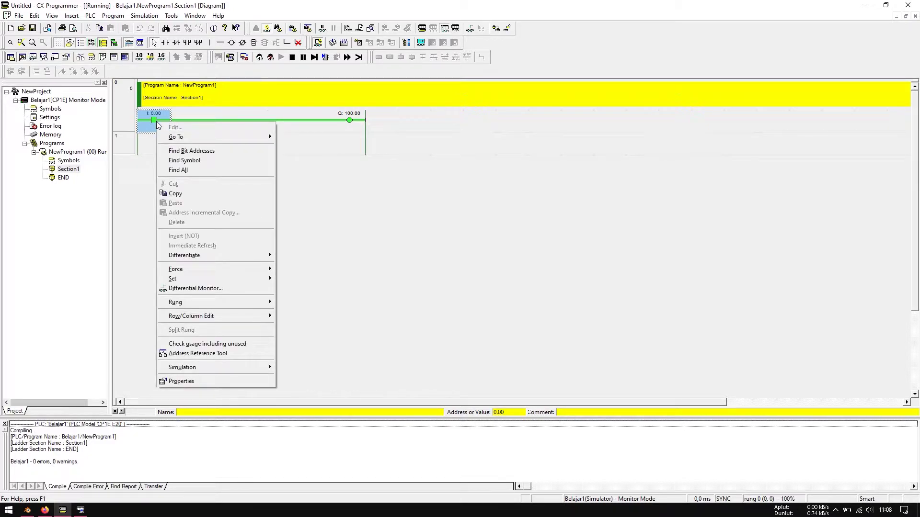
mouse_move(244, 279)
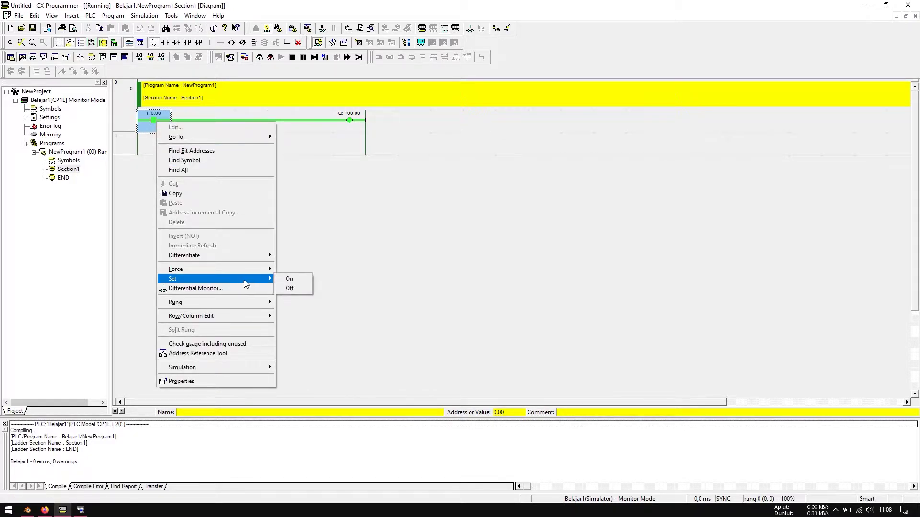
left_click(291, 288)
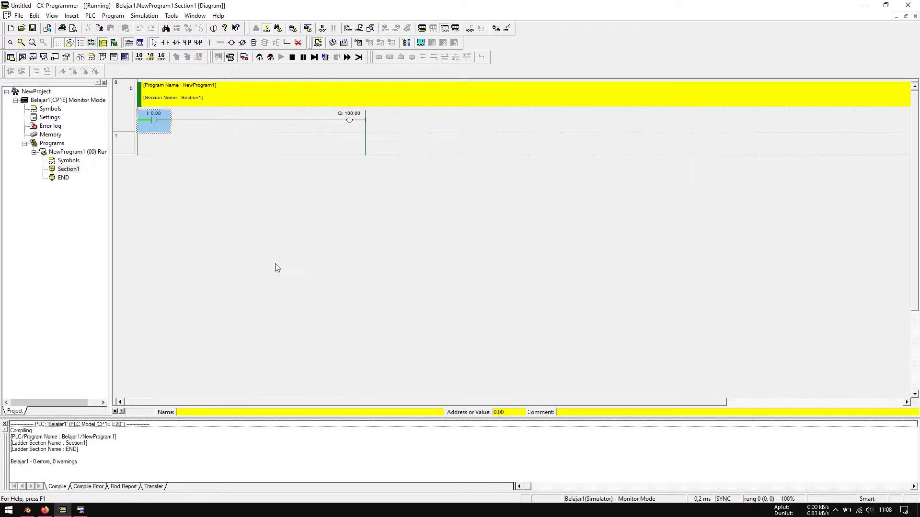
Set a new value of 1 for the 0.00 contact, followed by a value of 0.
double_click(160, 125)
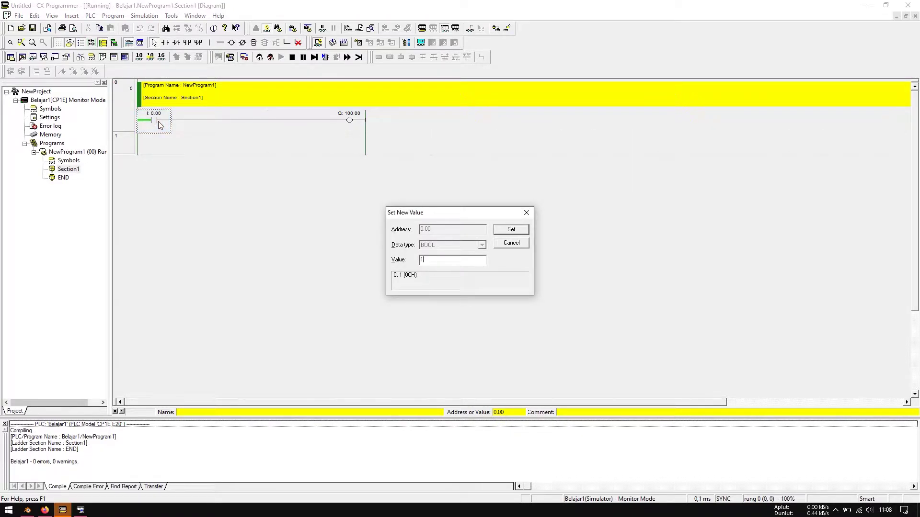
key("Return")
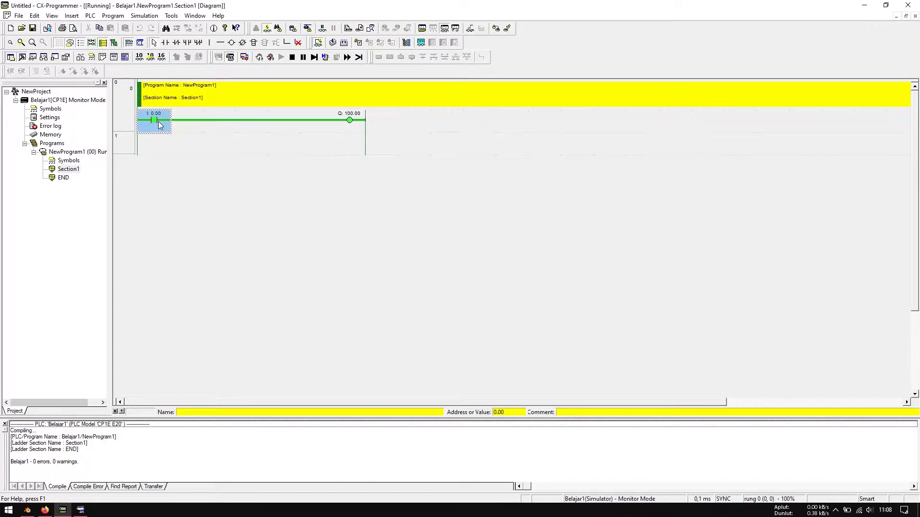
double_click(160, 125)
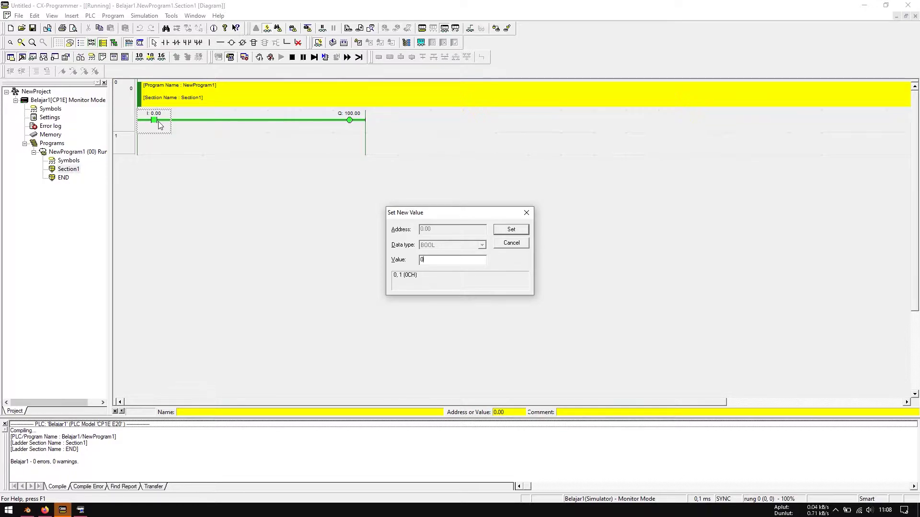
key("Return")
left_click(156, 133)
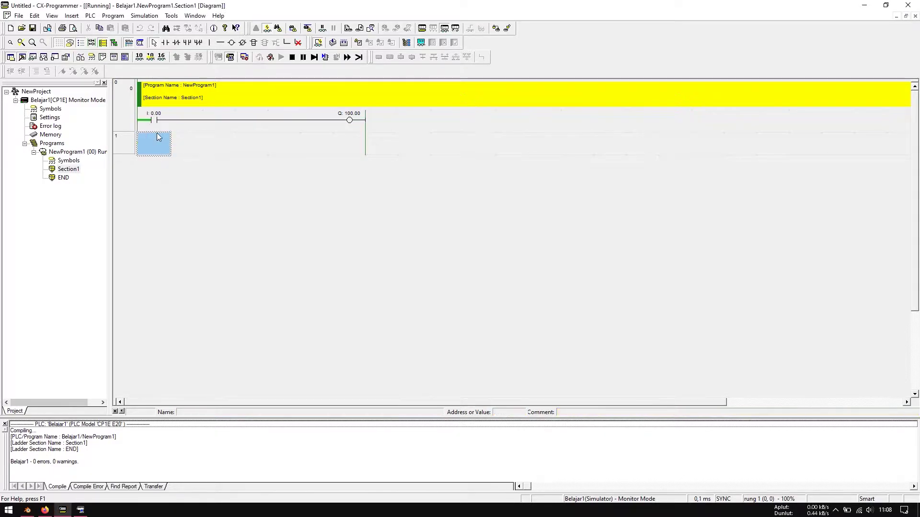
left_click(178, 139)
Repeat the simulation test on rung 0 by switching the 0.00 contact to 1 and back to 0.
left_click(156, 125)
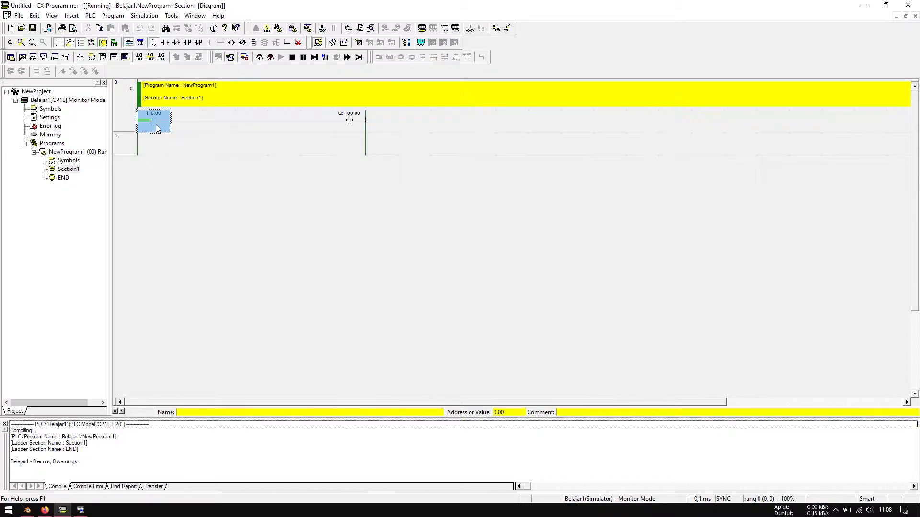
left_click(154, 149)
left_click(156, 127)
left_click(165, 147)
left_click(161, 125)
double_click(161, 126)
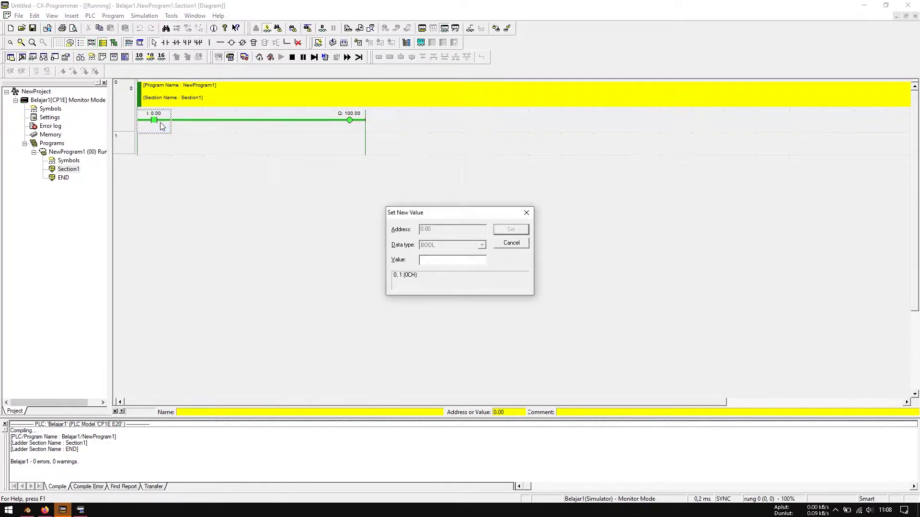
type("0")
key("Return")
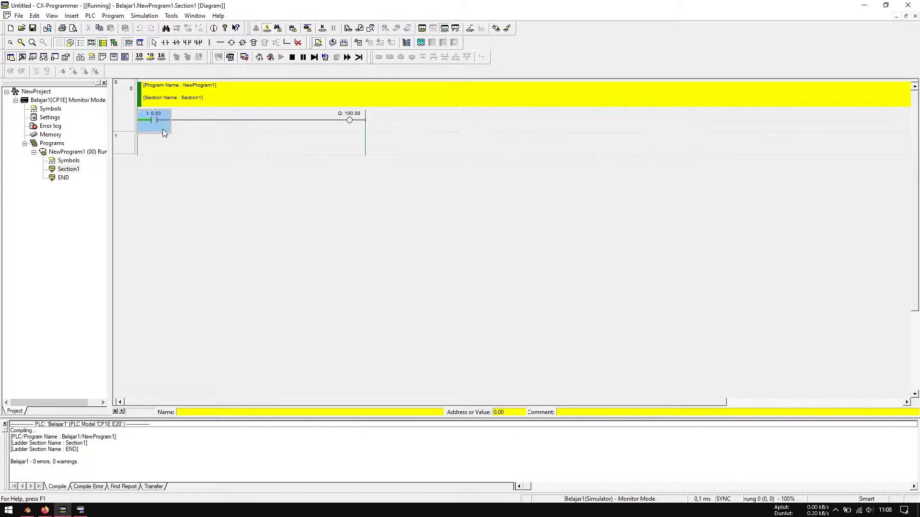
left_click(170, 154)
right_click(158, 121)
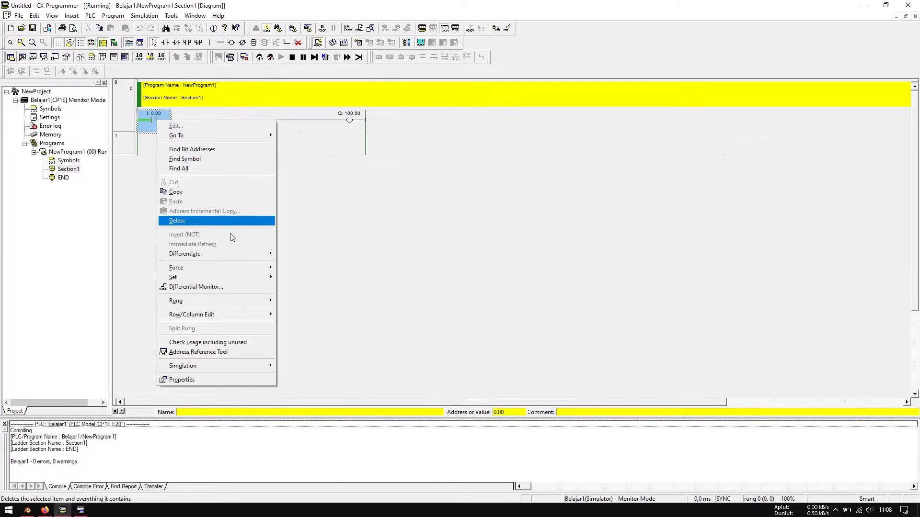
mouse_move(235, 277)
left_click(410, 218)
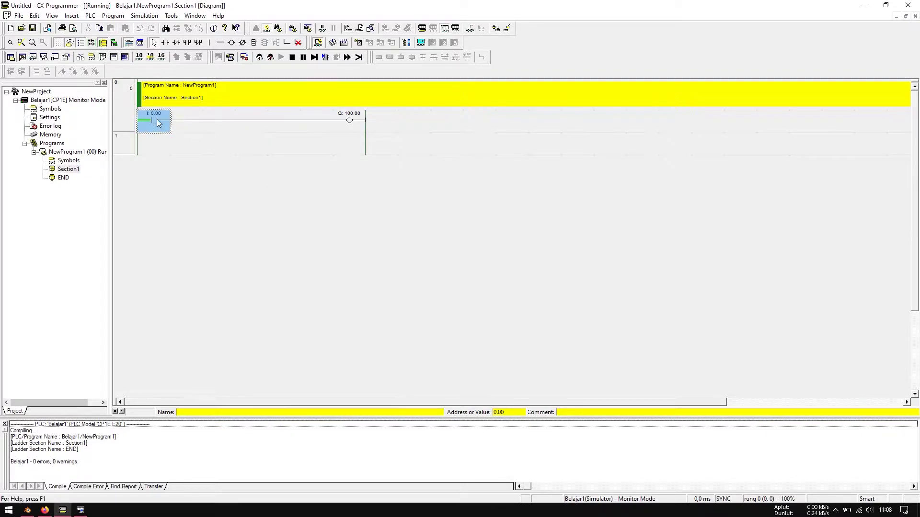
right_click(151, 113)
left_click(299, 191)
End the online simulation of Belajar1 and return the PLC project to offline mode.
left_click(160, 150)
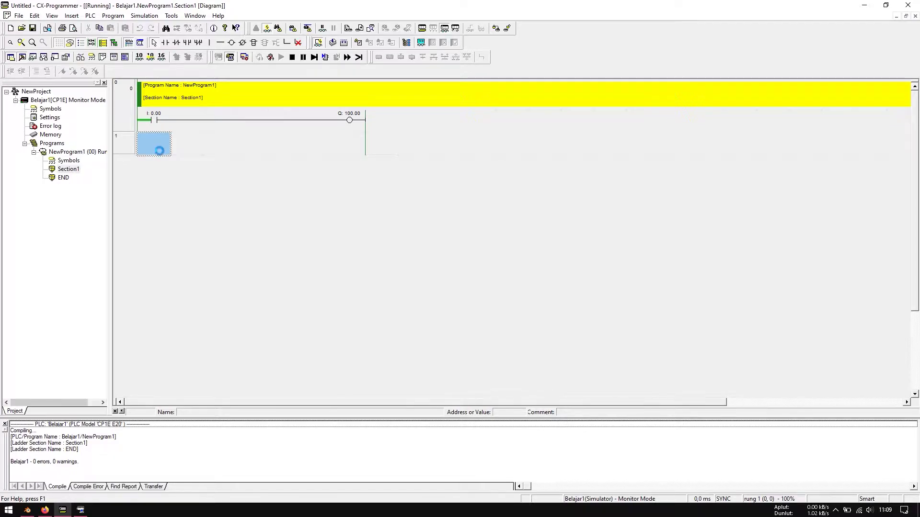
key("ctrl+w")
key("Right")
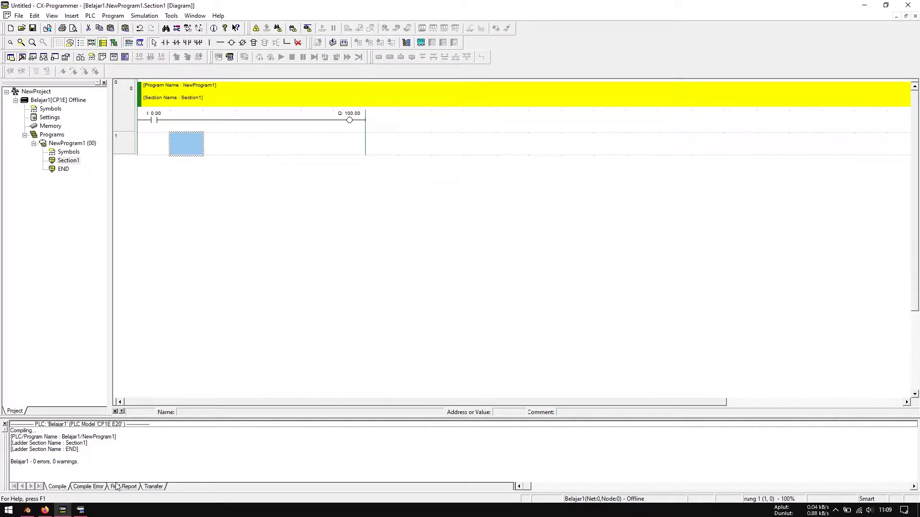
Consult BAB 1.pdf in Firefox for the Transfer Program PLC preparation and transfer instructions, and return to CX-Programmer.
left_click(50, 512)
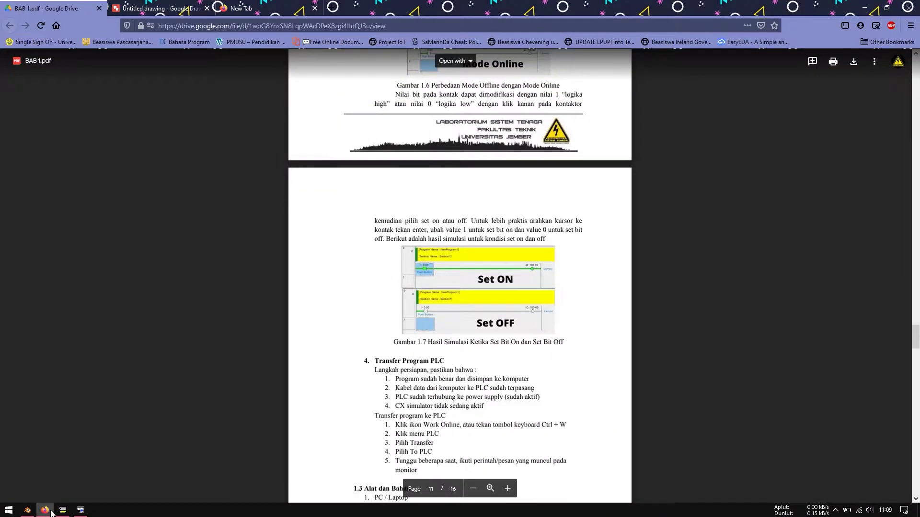
scroll(575, 373, "down", 3)
scroll(570, 373, "down", 2)
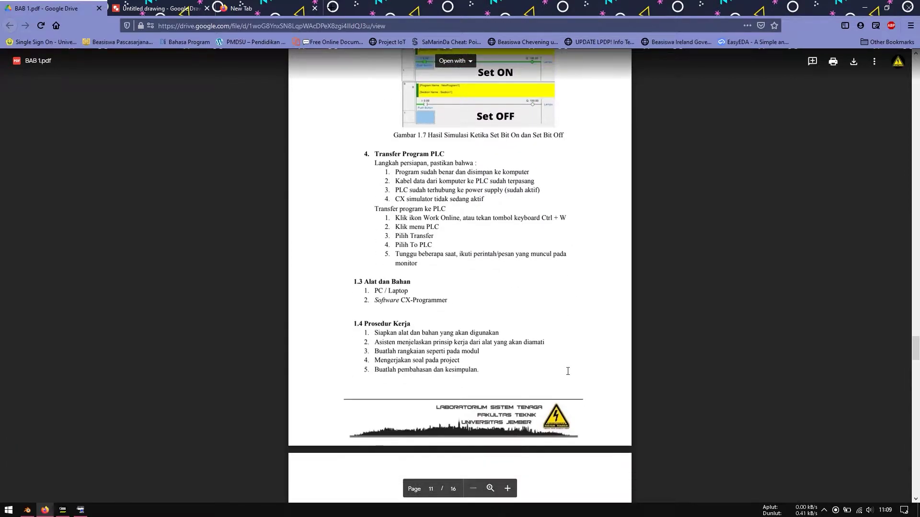
scroll(568, 371, "up", 3)
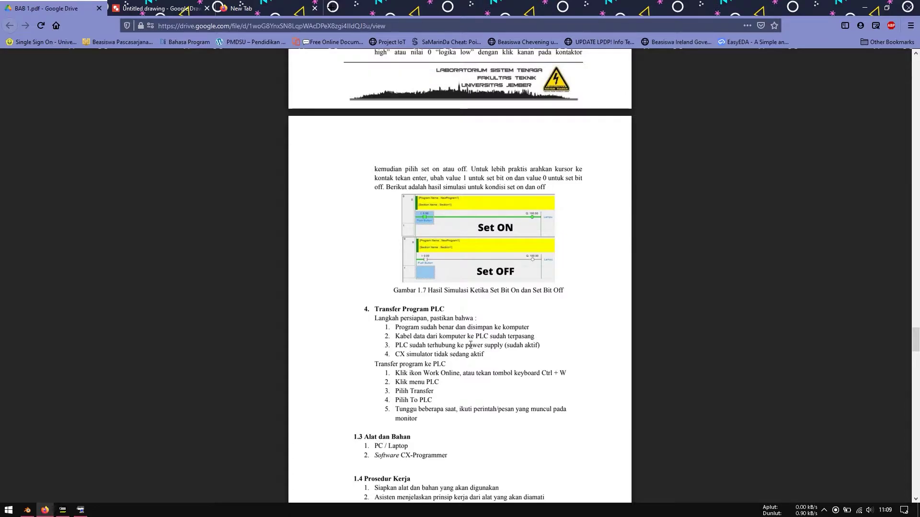
scroll(470, 344, "up", 1)
scroll(470, 344, "up", 2)
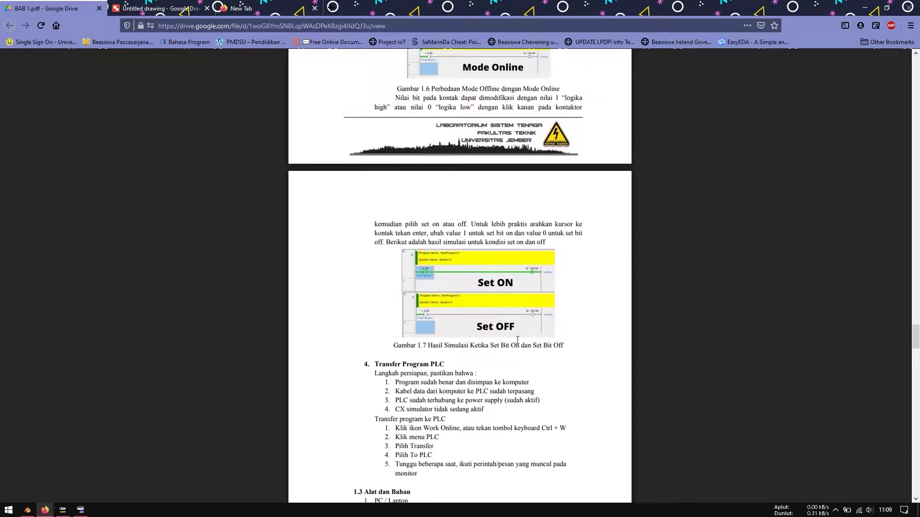
left_click(864, 8)
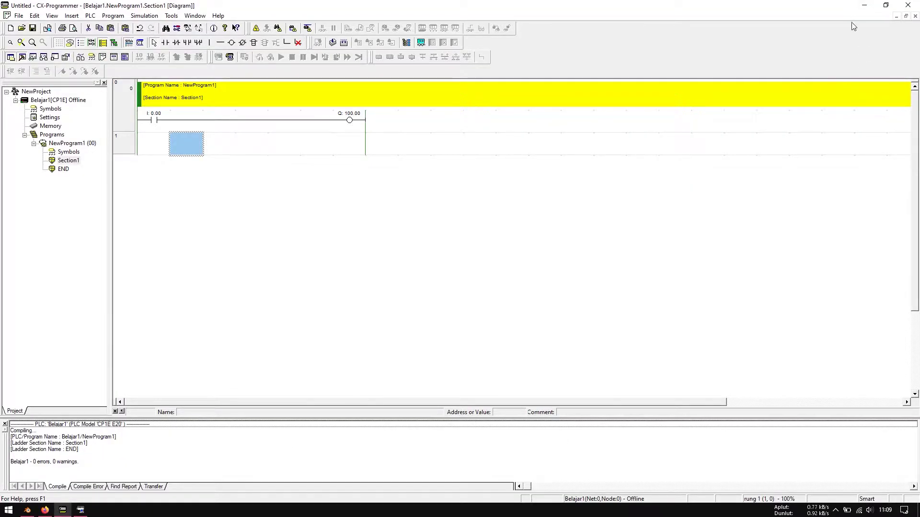
Minimize CX-Programmer, switch to Firefox and close the empty New Tab page.
left_click(865, 5)
right_click(411, 164)
left_click(431, 192)
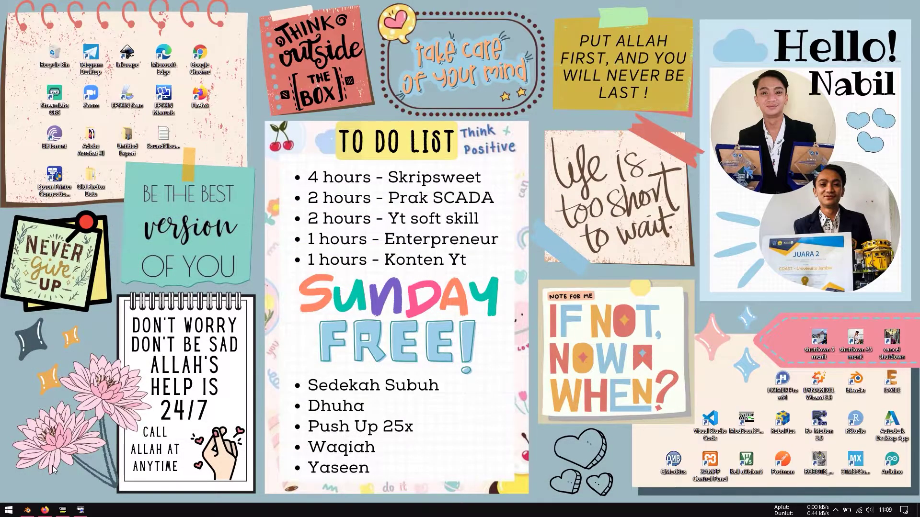
left_click(45, 510)
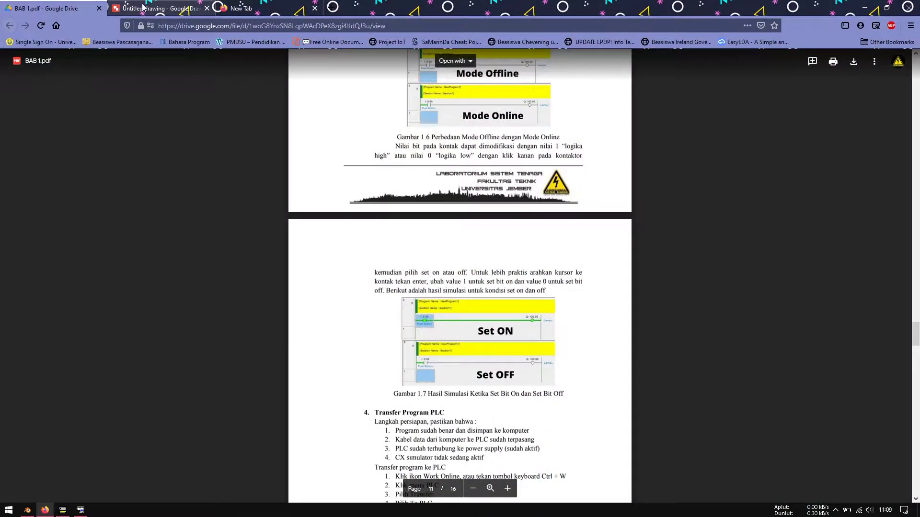
left_click(241, 9)
left_click(314, 8)
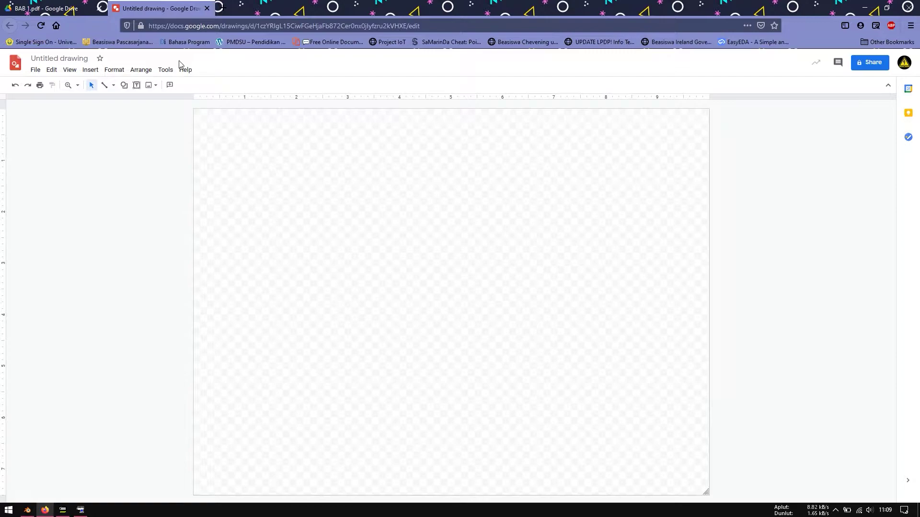
Insert the close-up photo of the Omron CP1E from recent Google Drive images into the untitled drawing and move it to the middle of the canvas.
left_click(35, 69)
mouse_move(91, 70)
mouse_move(103, 86)
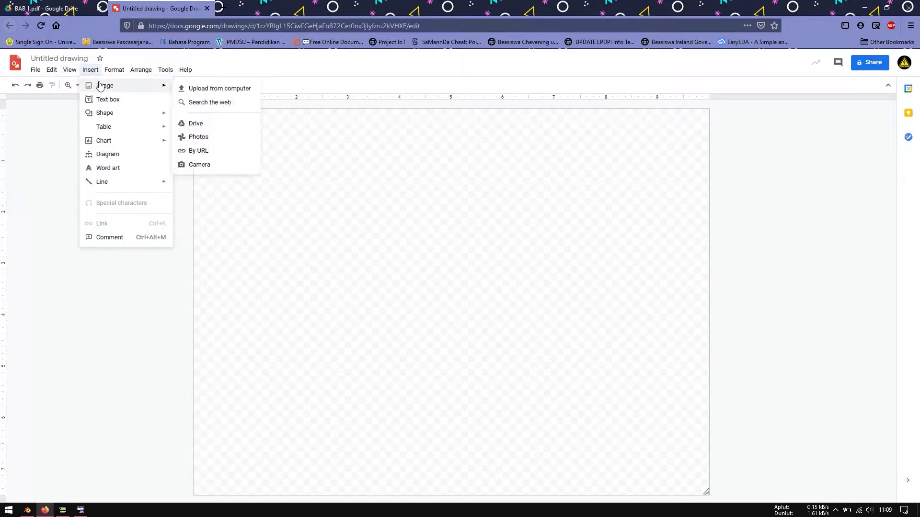
left_click(197, 124)
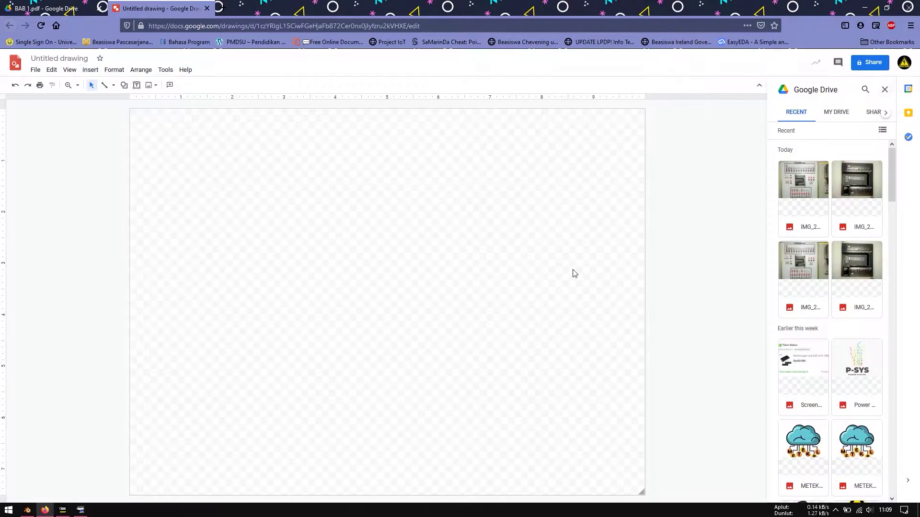
left_click(862, 186)
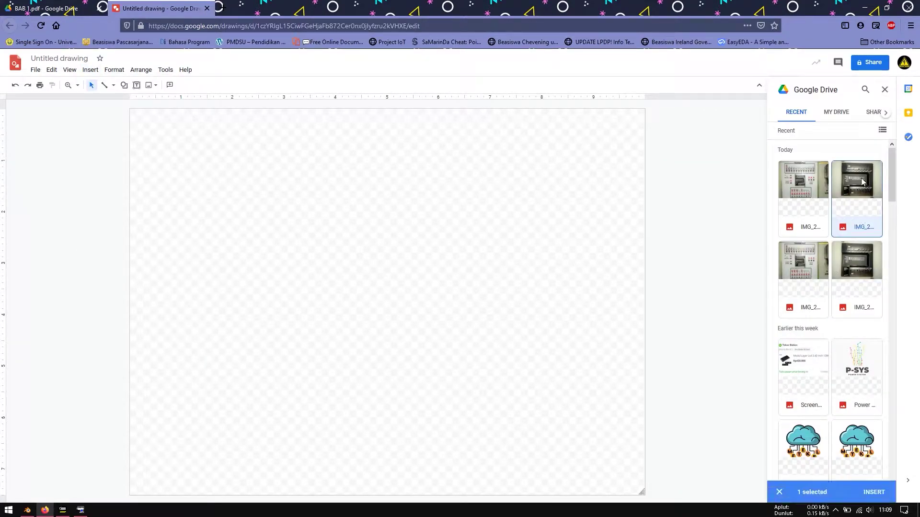
left_click(884, 494)
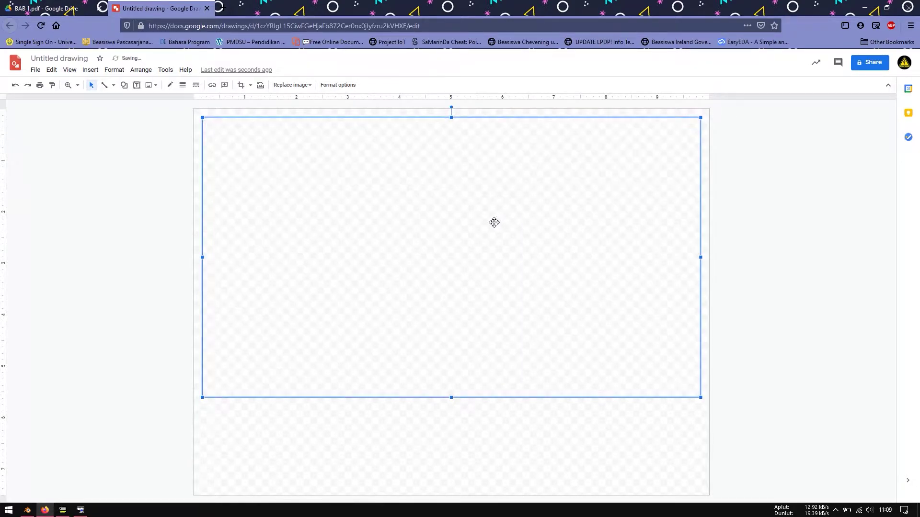
left_click_drag(495, 212, 493, 272)
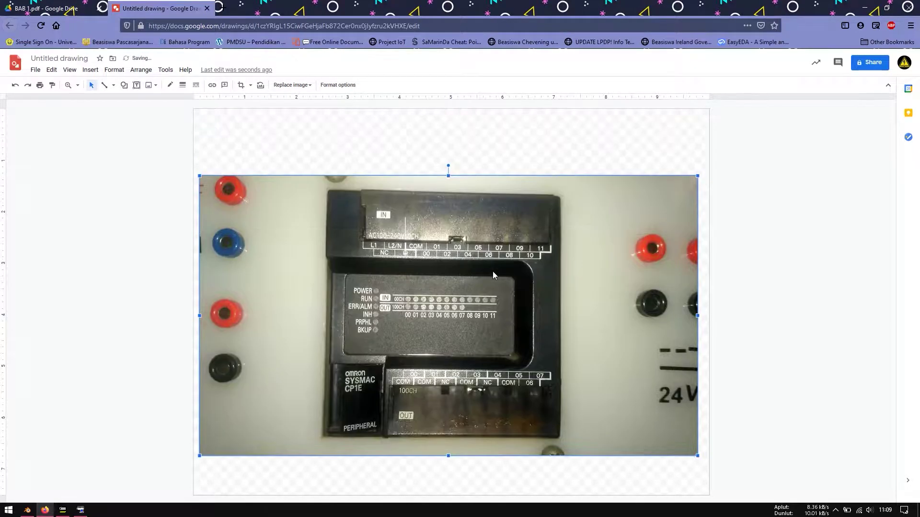
Enlarge the drawing to 200% and examine the CP1E's input and output terminals and status indicators.
left_click(77, 85)
left_click(102, 138)
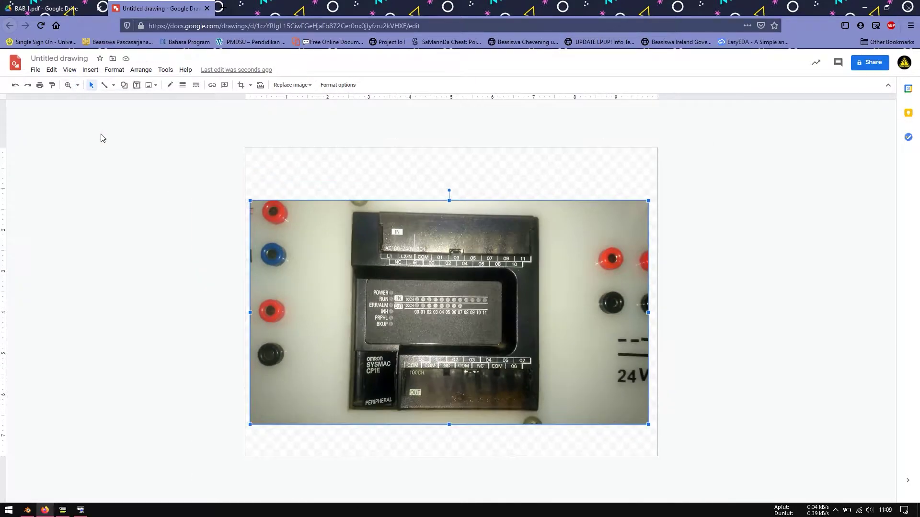
left_click(77, 84)
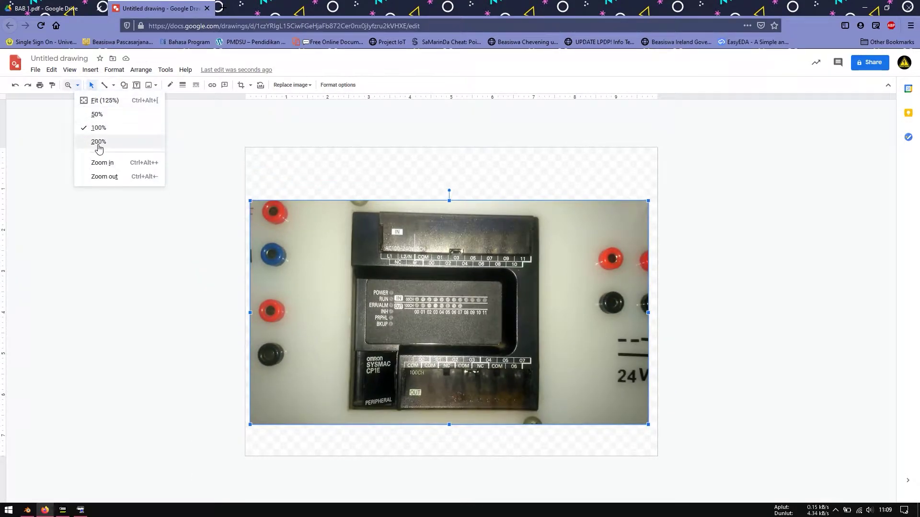
left_click(97, 144)
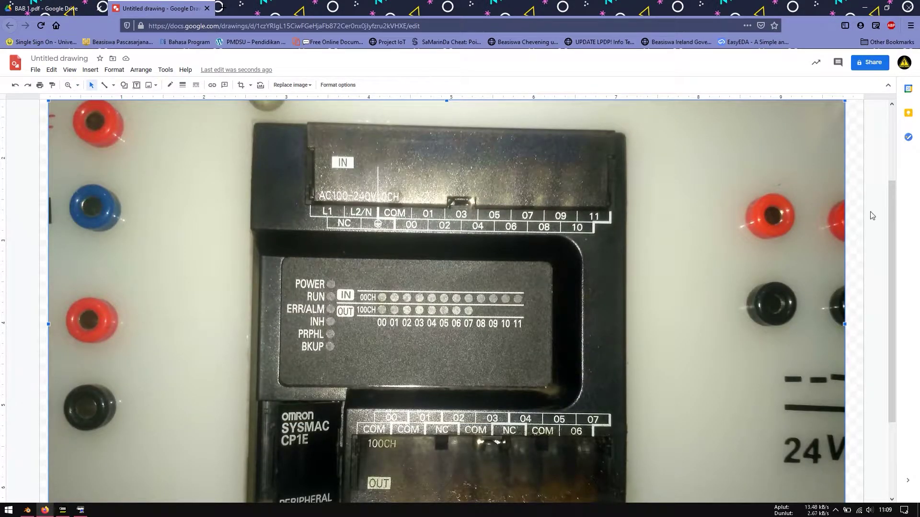
mouse_move(892, 214)
left_mouse_down()
mouse_move(899, 265)
mouse_move(900, 223)
left_mouse_up()
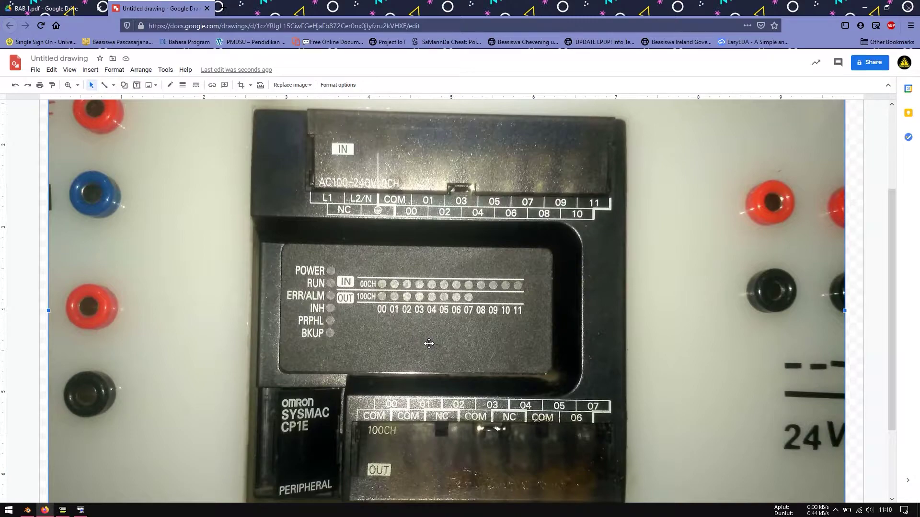
left_click(63, 513)
left_click(63, 514)
left_click(865, 7)
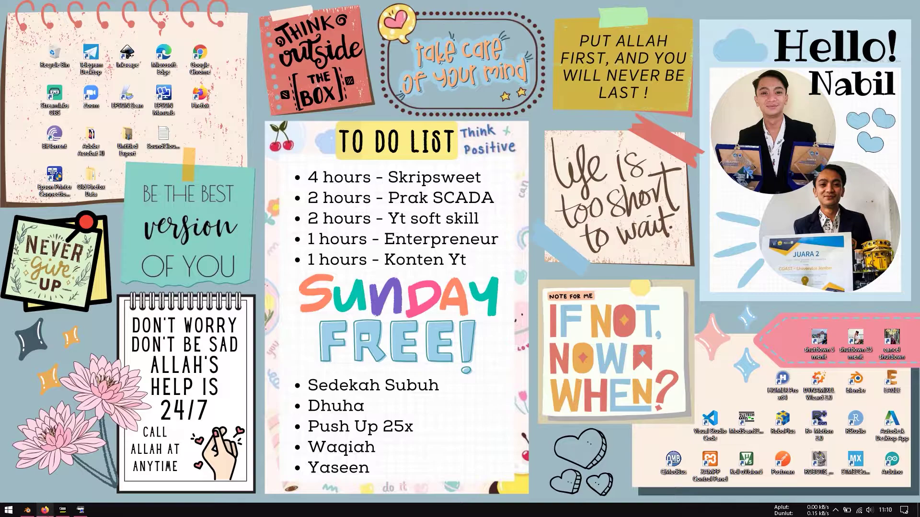
Review the Transfer Program PLC preparation list in BAB 1.pdf, select "PLC sudah terhubung ke power supply", and return to the untitled drawing.
left_click(44, 509)
left_click(46, 8)
scroll(491, 365, "down", 1)
scroll(491, 365, "down", 2)
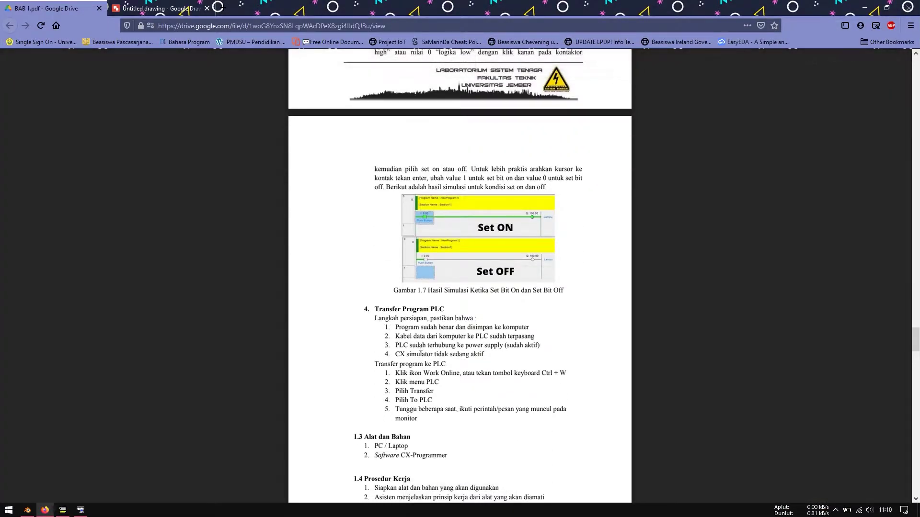
left_click_drag(395, 346, 505, 346)
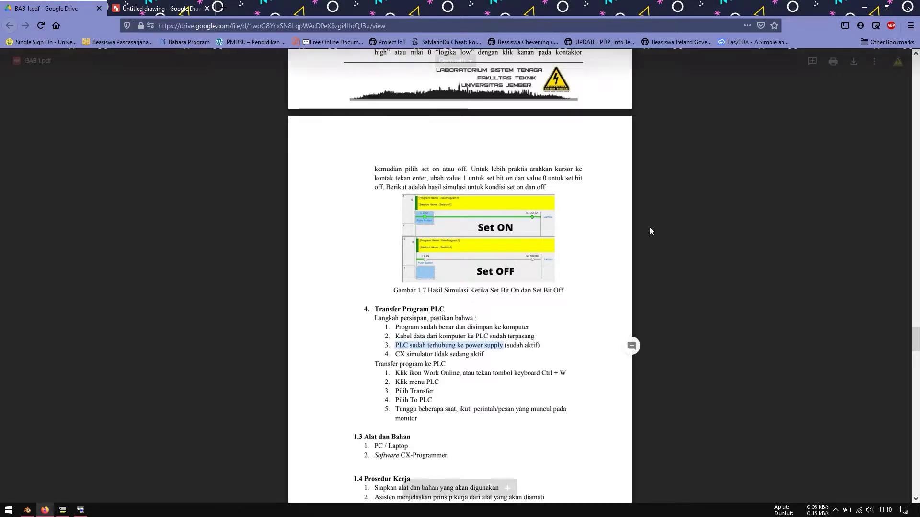
left_click(158, 8)
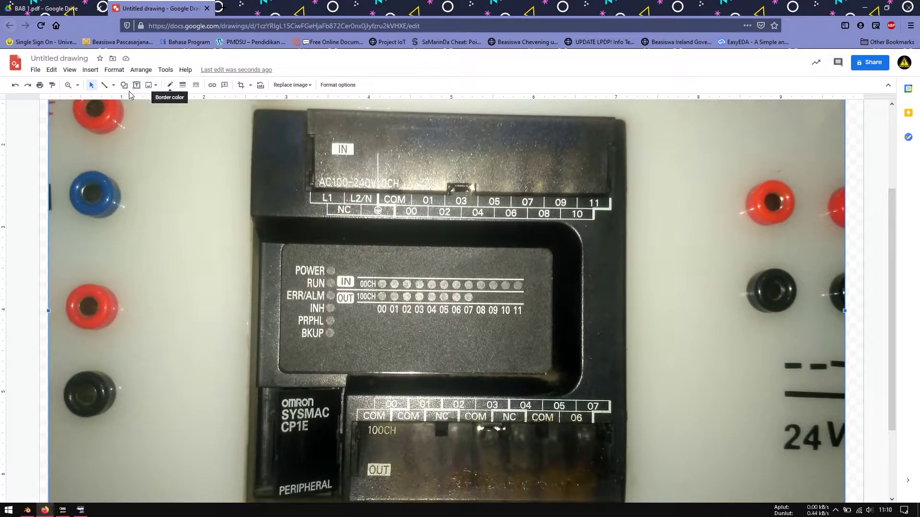
left_click(114, 86)
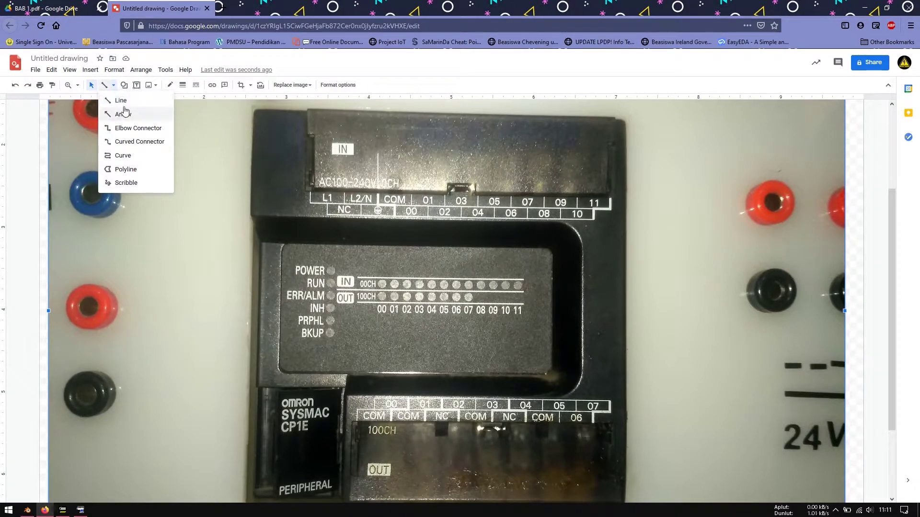
left_click(133, 182)
left_click_drag(277, 214, 199, 241)
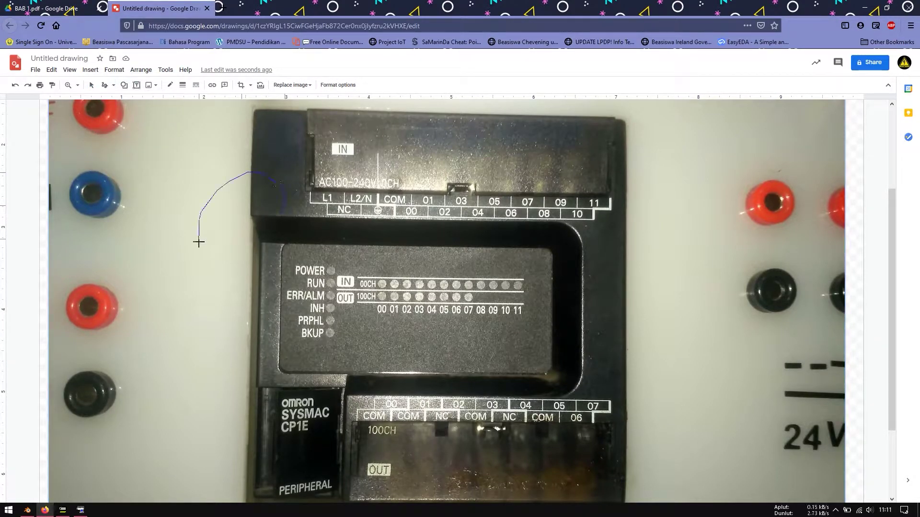
key("Delete")
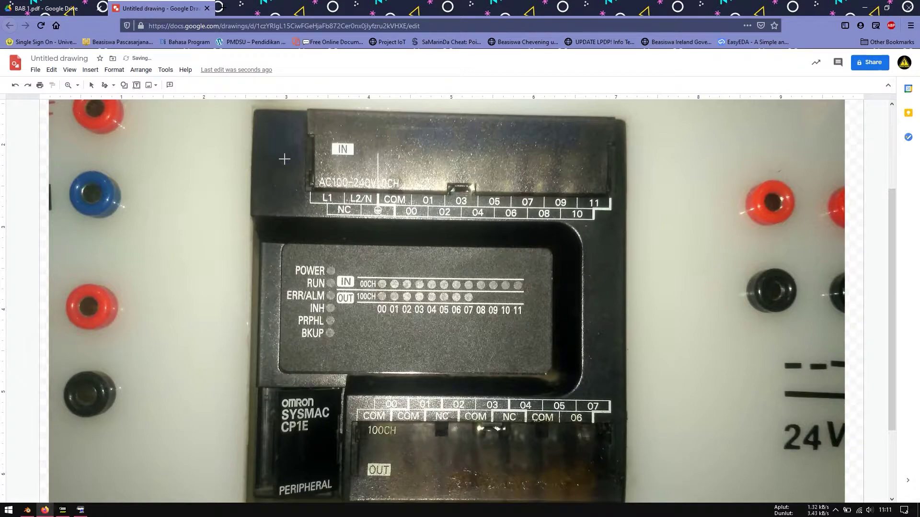
left_click(114, 85)
left_click(114, 87)
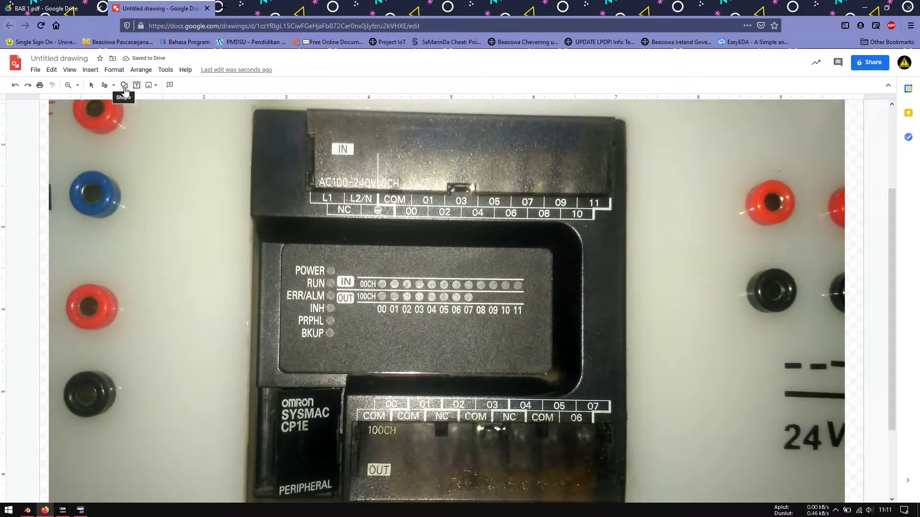
key("Escape")
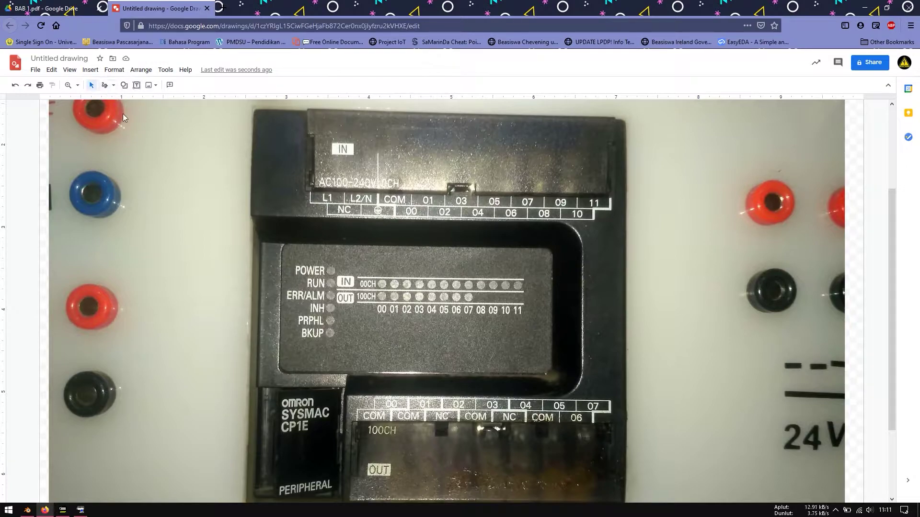
Scribble a freehand line from the close-up photo's L1 terminal out beyond the PLC's left edge and make it 4px thick and red.
left_click(112, 86)
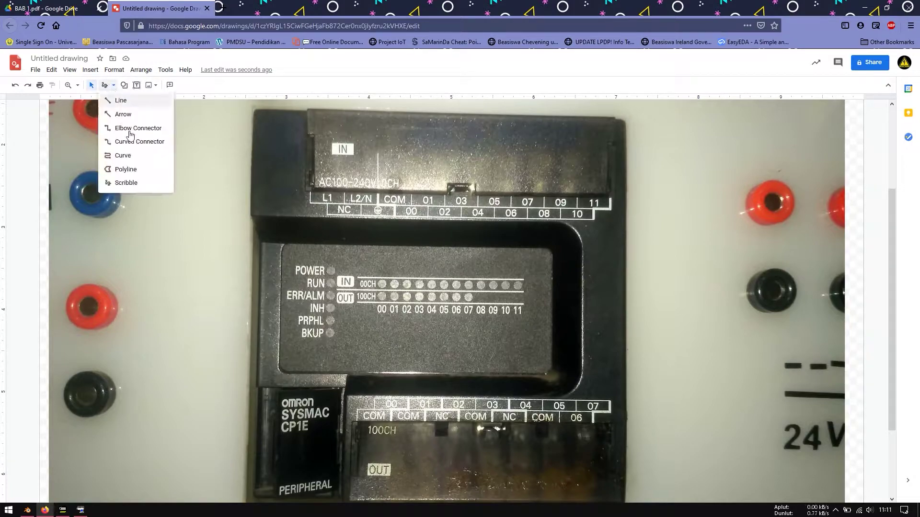
left_click(132, 184)
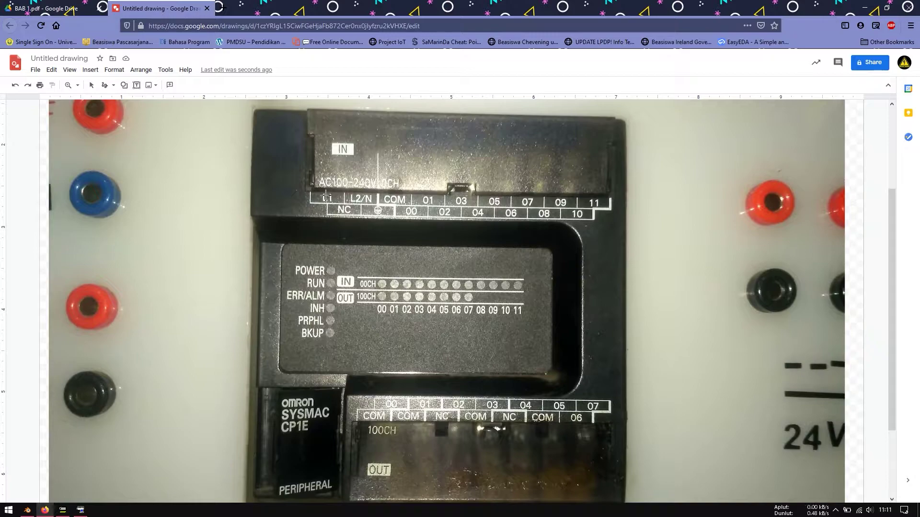
mouse_move(336, 129)
left_mouse_down()
mouse_move(314, 120)
mouse_move(174, 119)
left_mouse_up()
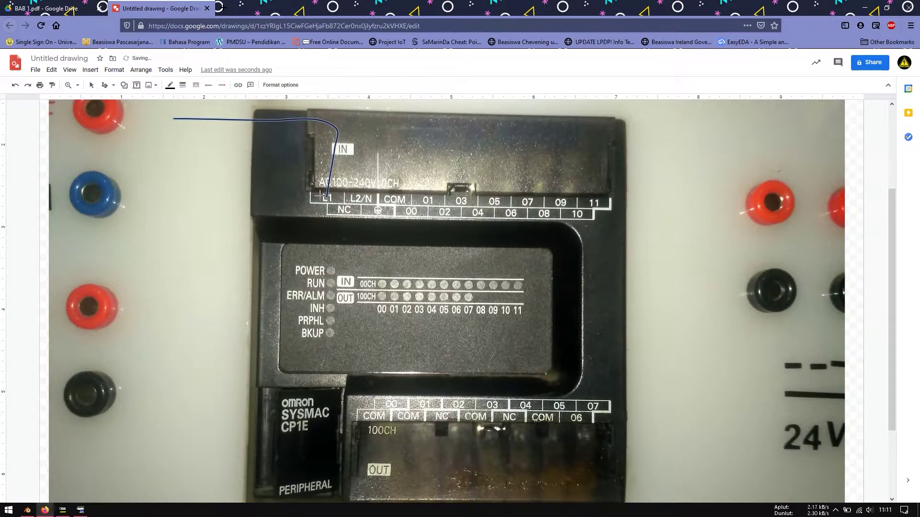
left_click(183, 85)
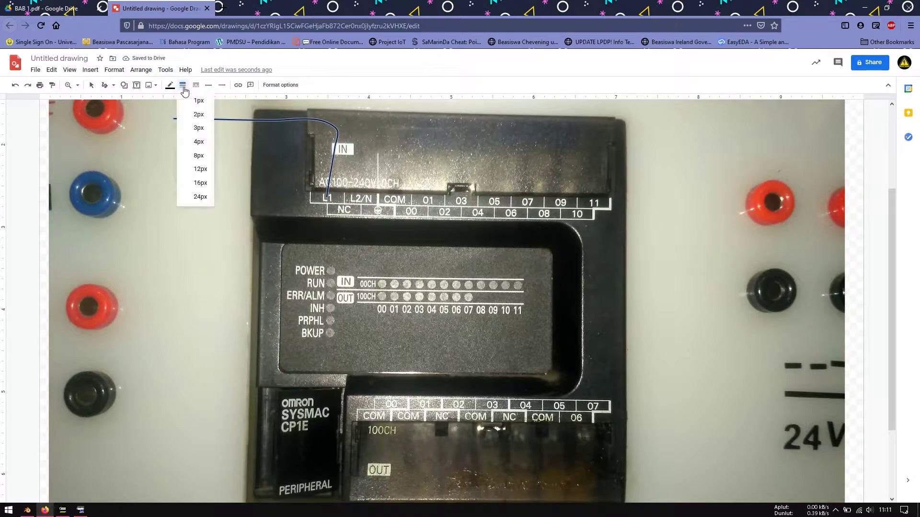
left_click(198, 128)
left_click(182, 84)
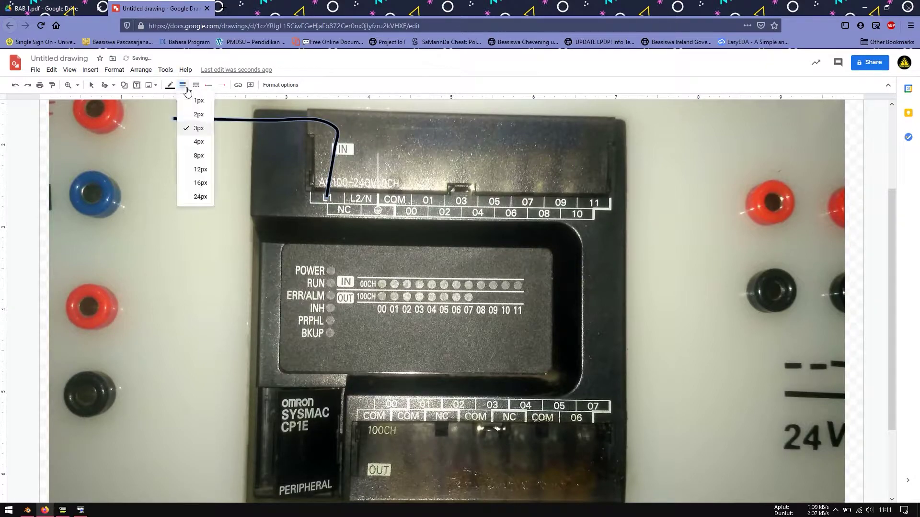
left_click(192, 157)
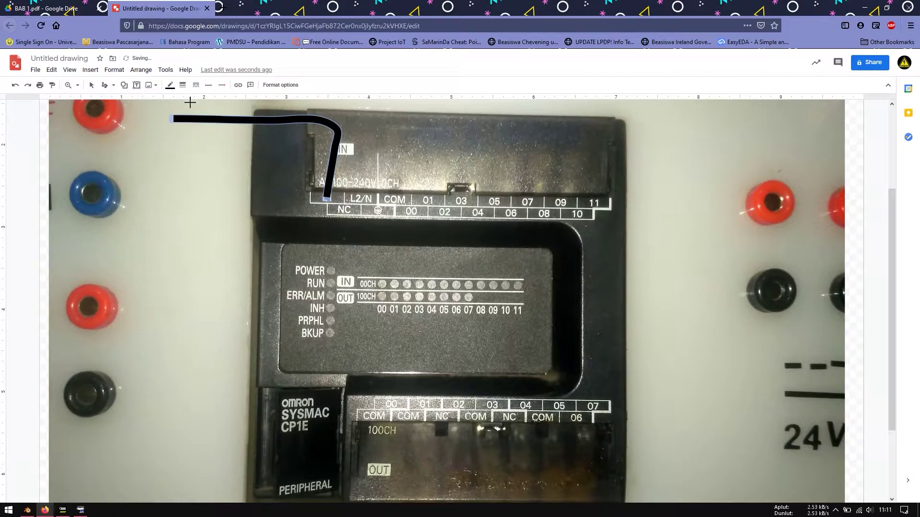
left_click(182, 85)
left_click(195, 141)
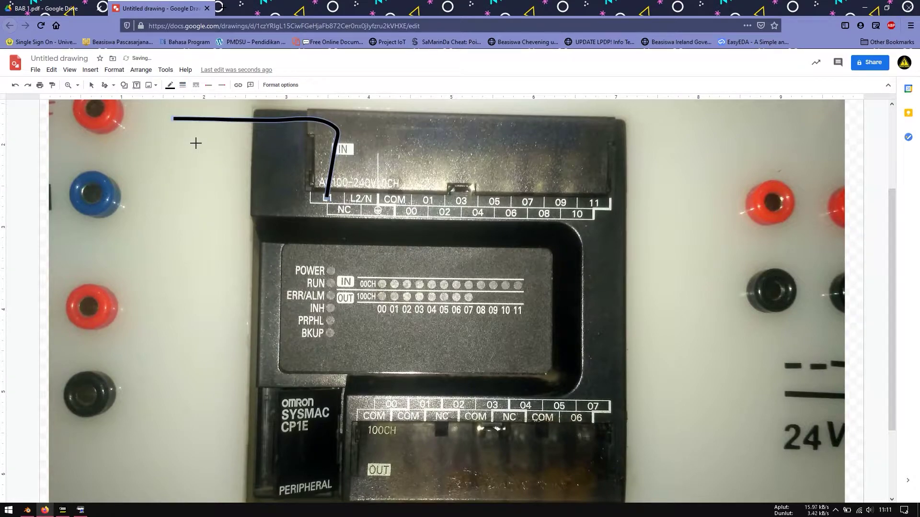
left_click(170, 85)
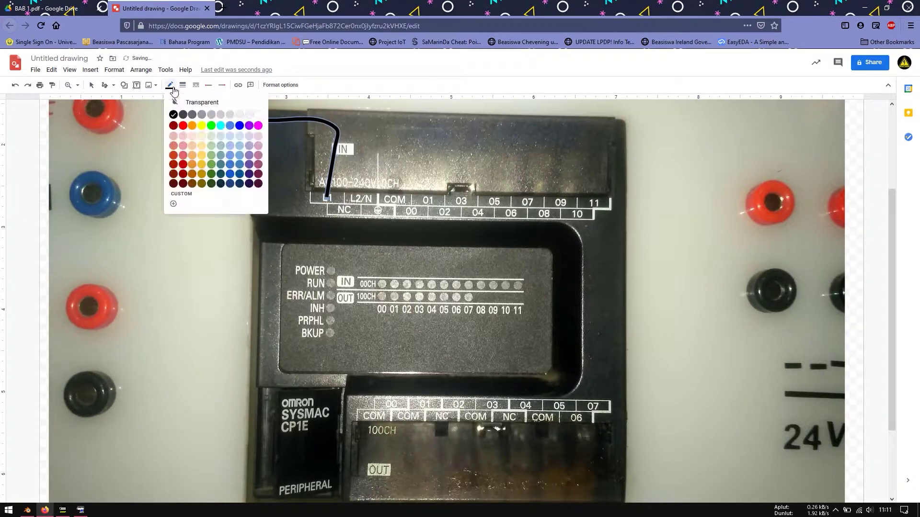
left_click(185, 129)
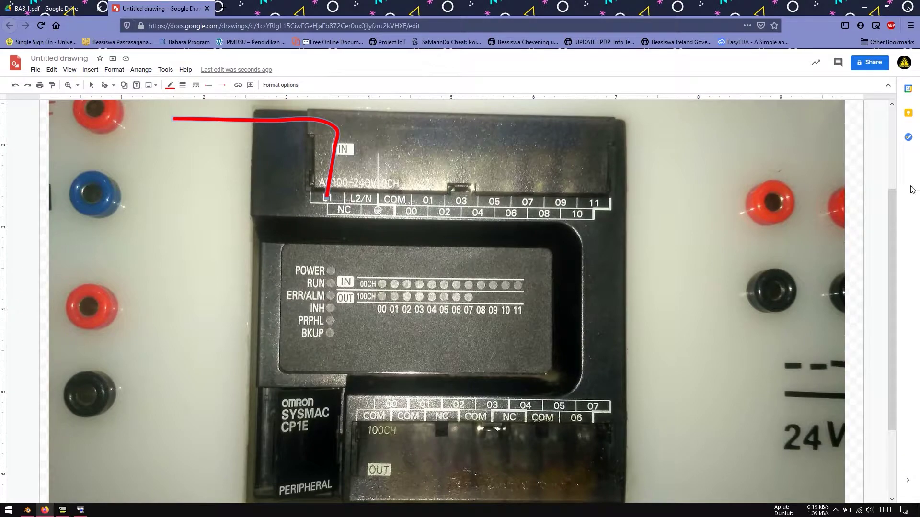
Reduce the drawing to 100% and move the close-up photo and its red line slightly higher on the canvas.
left_click_drag(892, 217, 887, 158)
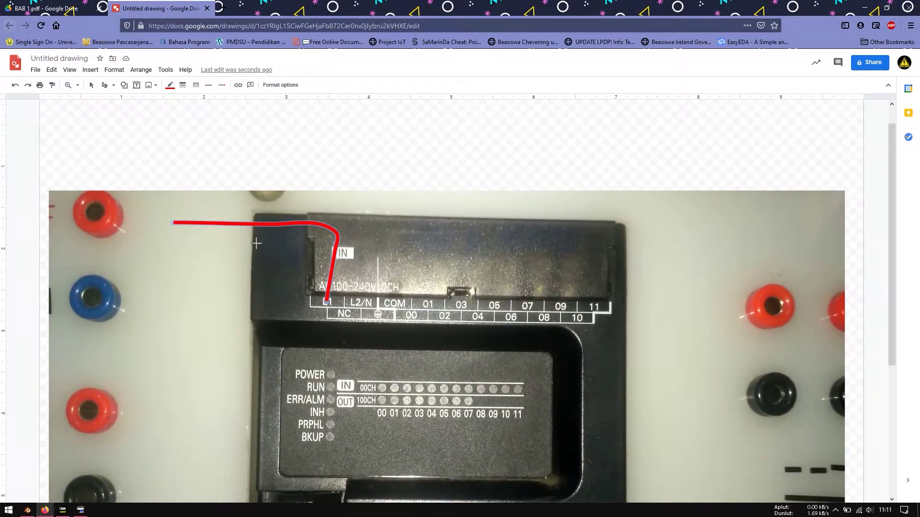
scroll(246, 244, "down", 3)
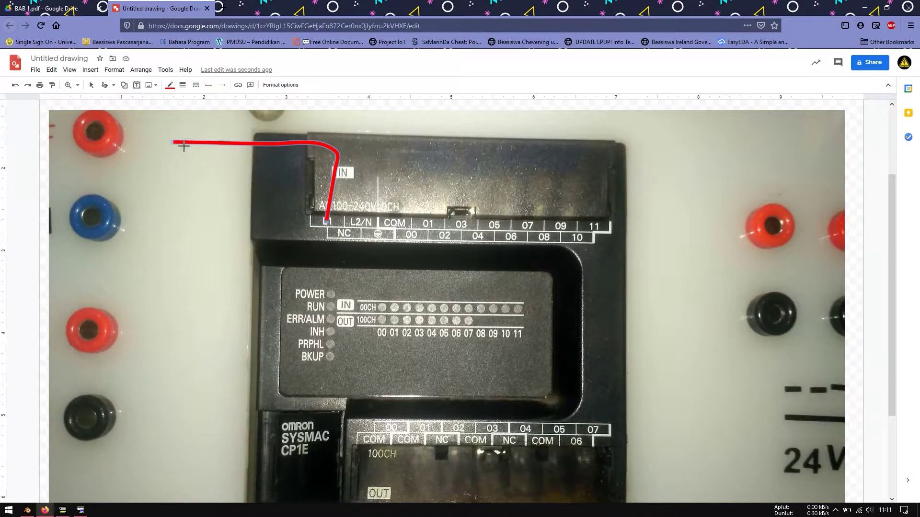
scroll(180, 154, "down", 6)
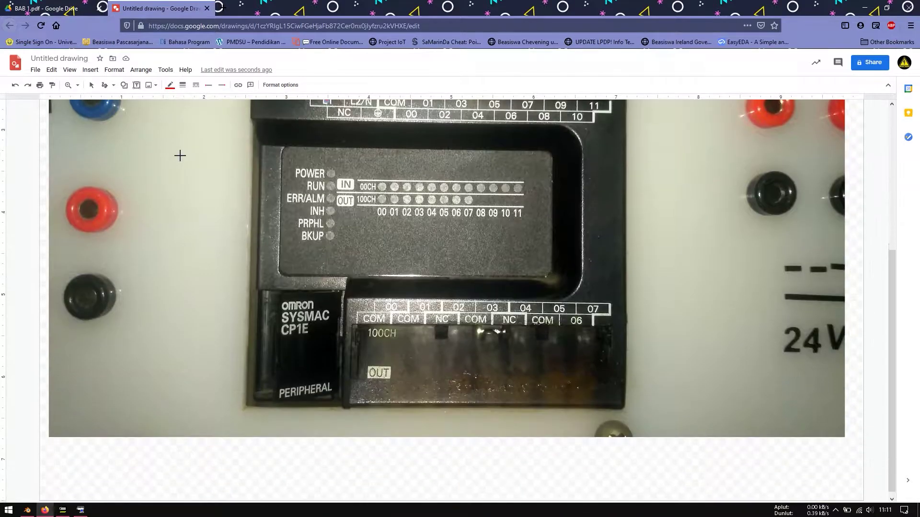
scroll(181, 137, "up", 6)
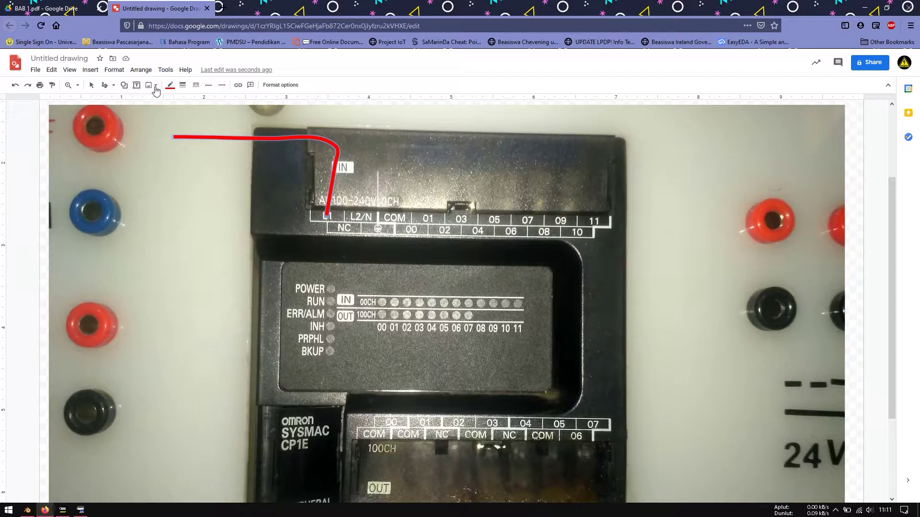
left_click(77, 85)
left_click(98, 129)
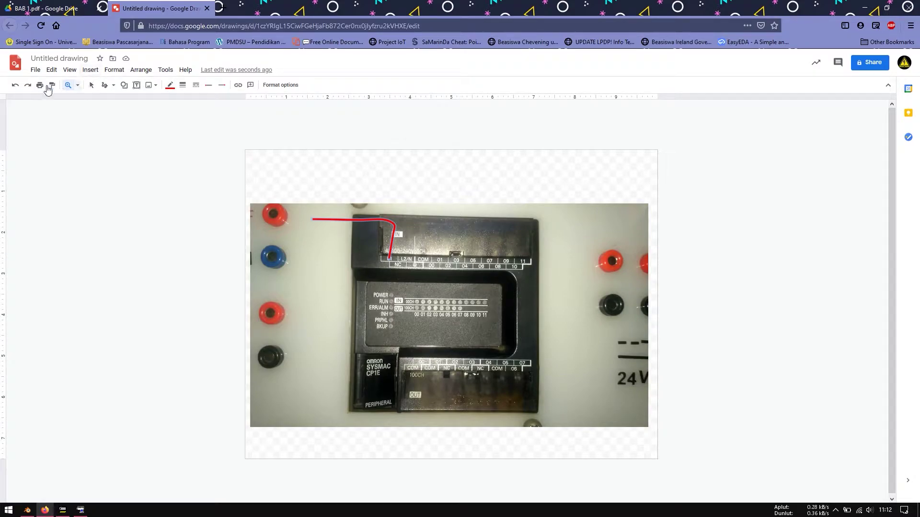
left_click(92, 85)
left_click(452, 252)
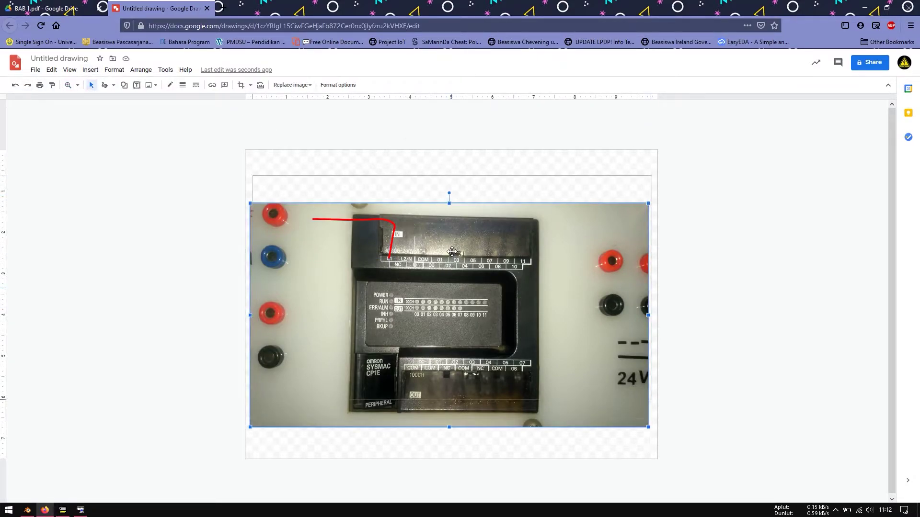
left_click_drag(452, 252, 449, 224)
left_click(448, 144)
left_click(384, 220)
left_click_drag(383, 199, 381, 193)
left_click(396, 133)
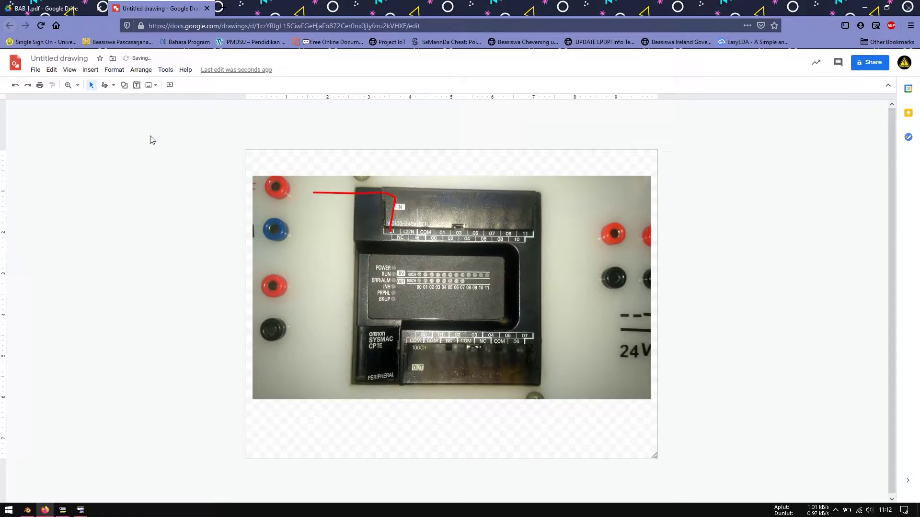
Insert the Trainer PLC panel photo from the recent Google Drive images into the drawing.
left_click(90, 70)
mouse_move(111, 85)
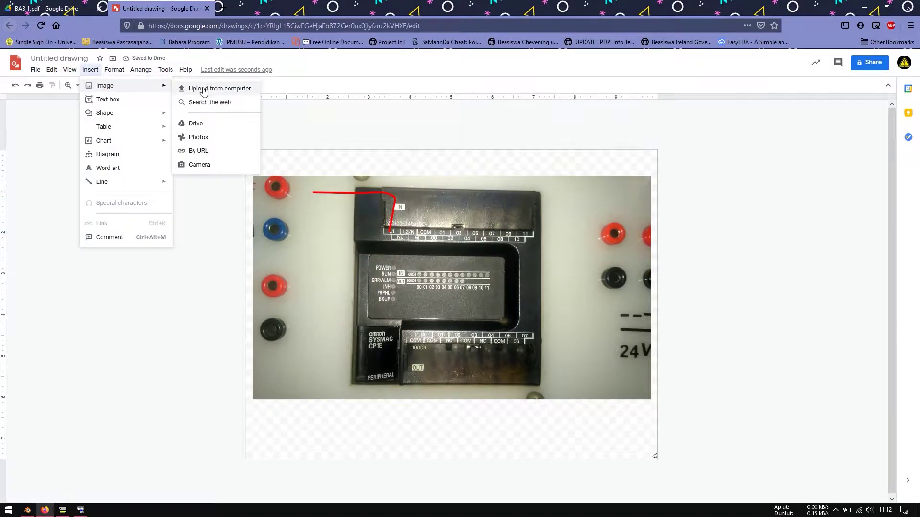
left_click(215, 124)
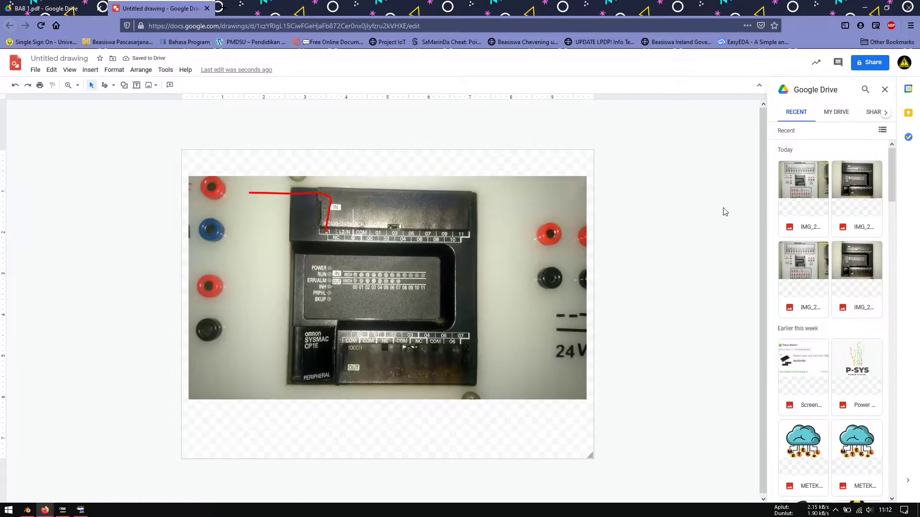
left_click(807, 191)
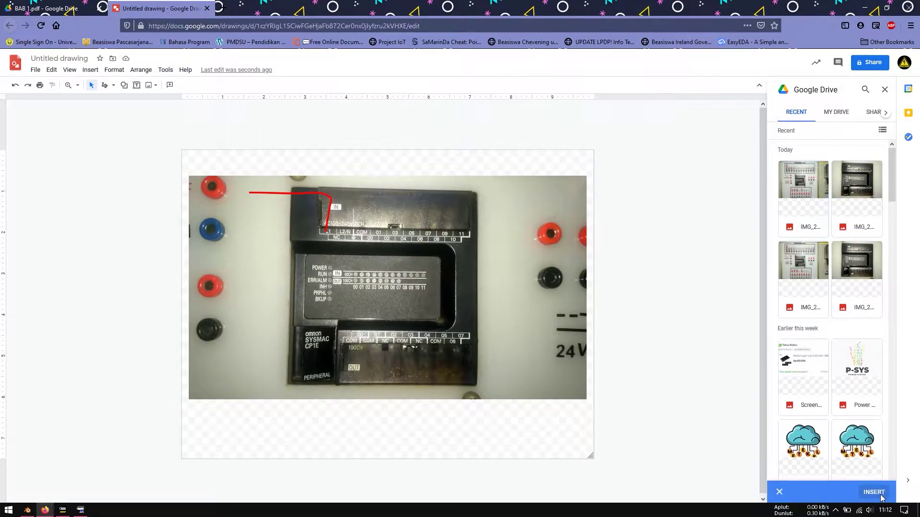
left_click(873, 493)
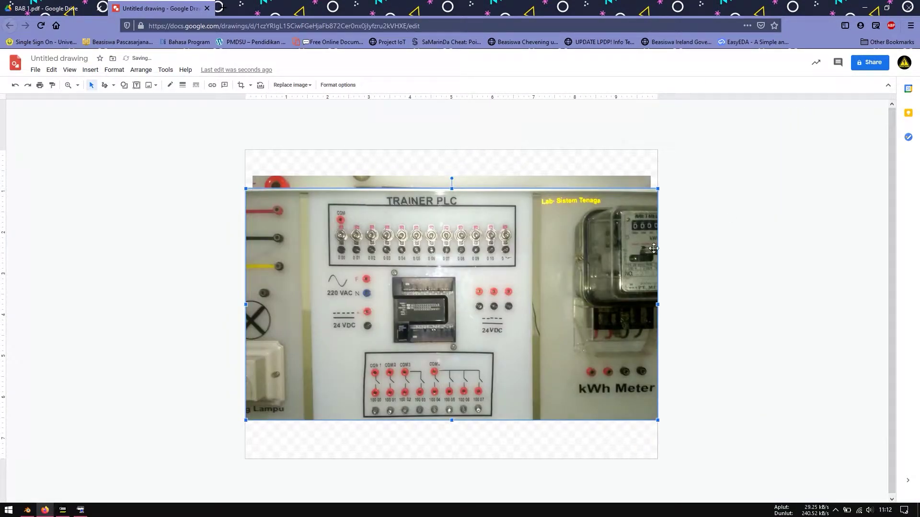
Crop the left and right sides of the panel photo so that only the Trainer PLC section is kept.
left_click(240, 85)
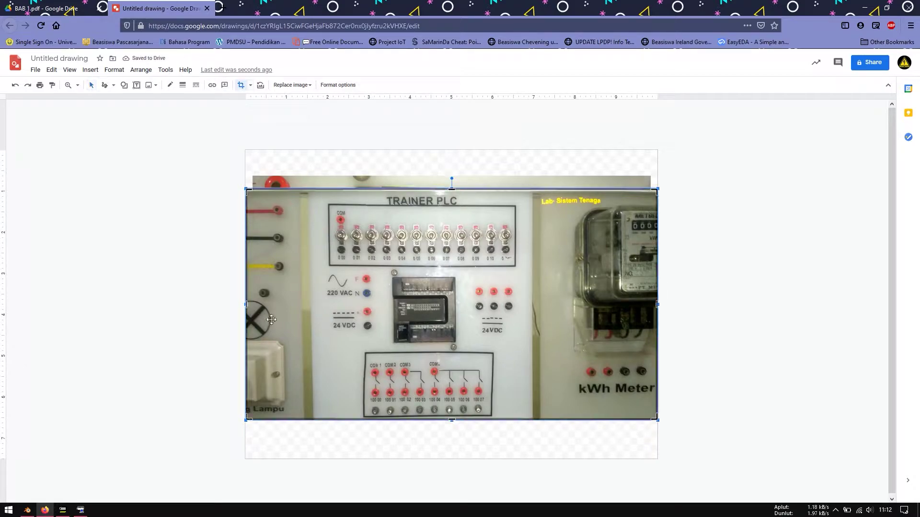
left_click_drag(246, 304, 303, 312)
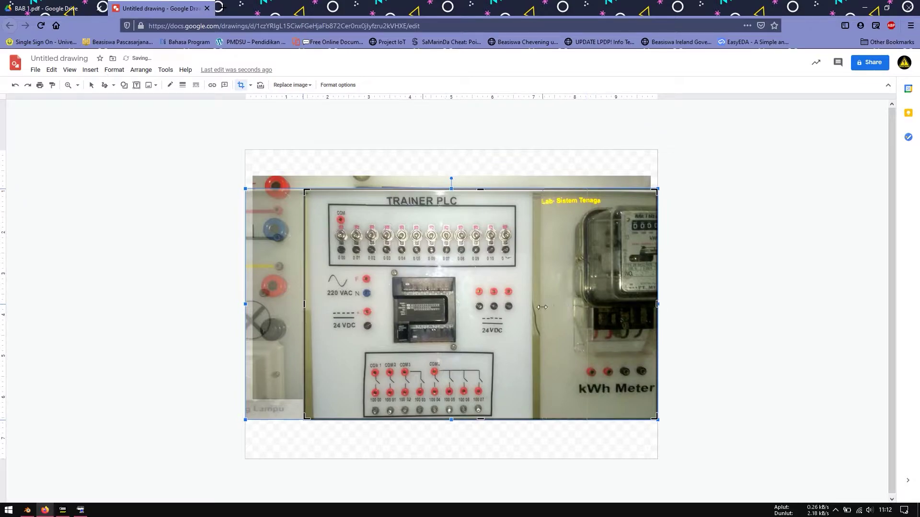
left_click_drag(636, 305, 539, 307)
key("Return")
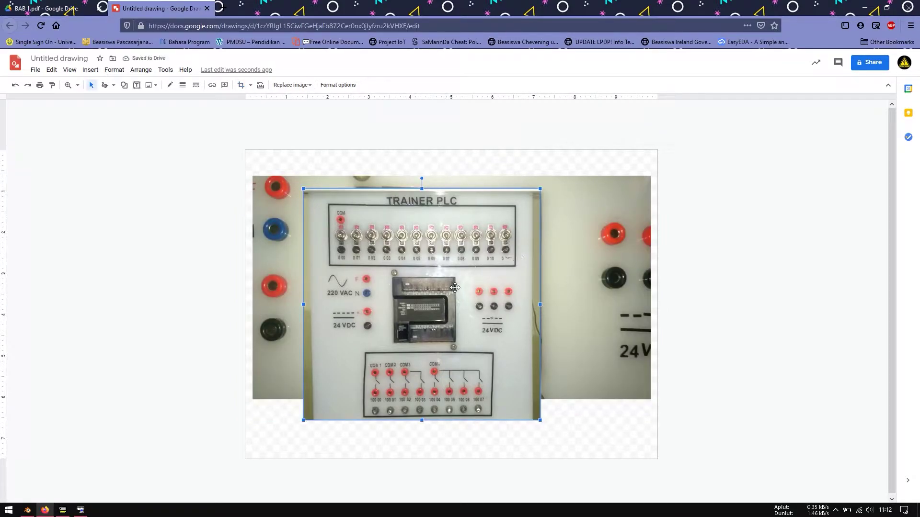
Enlarge the drawing to 200% and move the Trainer PLC photo about 1 inch to the right.
left_click(77, 85)
left_click(98, 141)
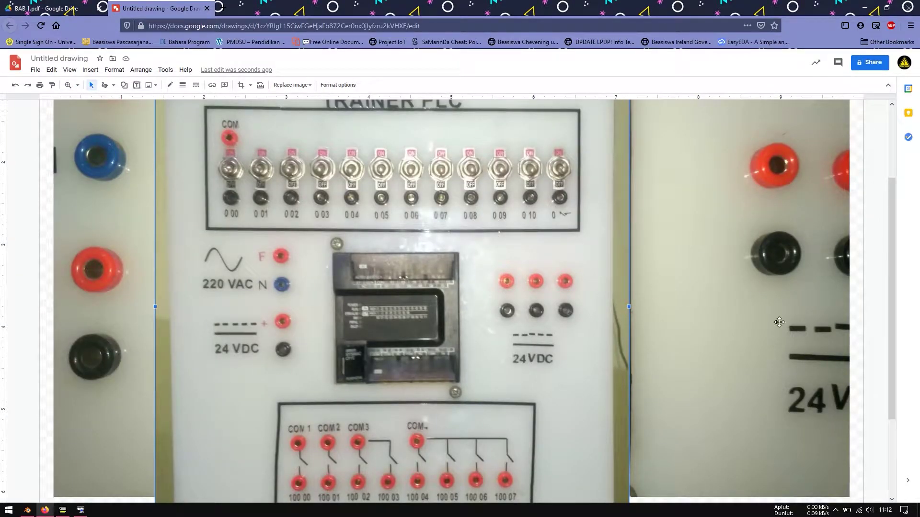
mouse_move(894, 291)
left_mouse_down()
mouse_move(903, 241)
mouse_move(899, 284)
left_mouse_up()
left_click_drag(584, 291, 667, 291)
Delete the CP1E close-up photo behind the Trainer PLC photo and the leftover red line.
scroll(758, 251, "down", 2)
left_click(789, 270)
key("Delete")
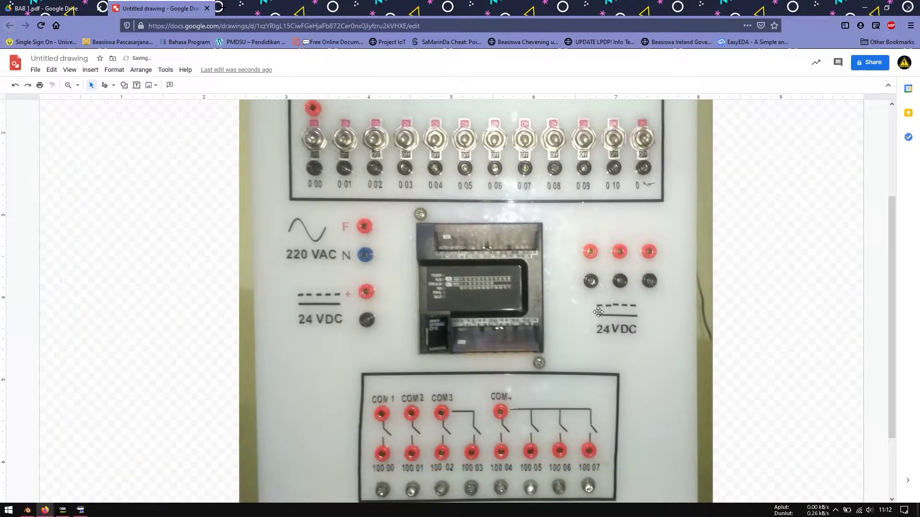
scroll(898, 331, "up", 2)
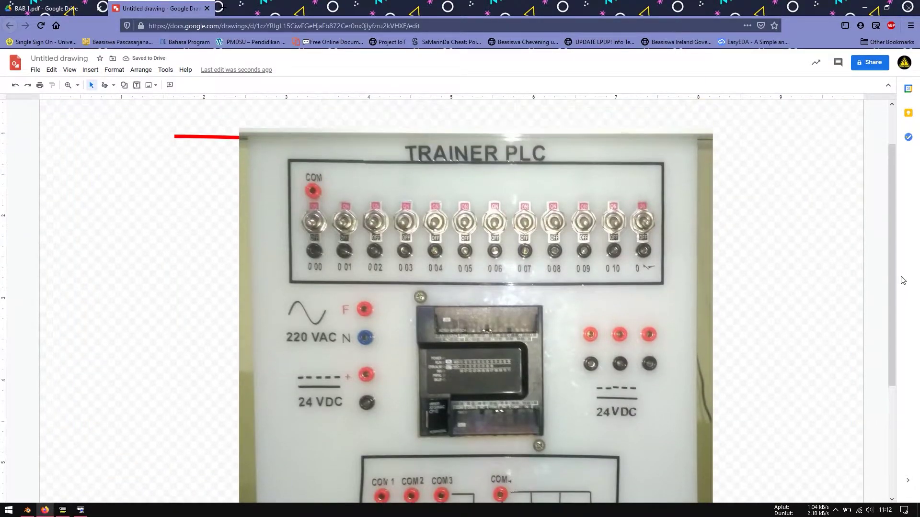
left_click(398, 250)
left_click(209, 138)
key("Delete")
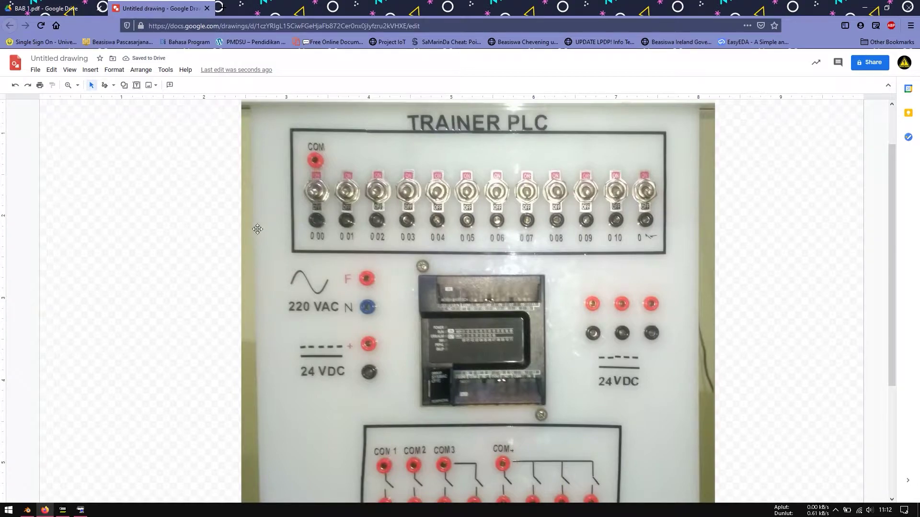
Scribble a wire from the 220 VAC F socket to the PLC's L1 terminal and make it 3px thick and red.
left_click(104, 85)
left_click(106, 86)
left_click(104, 86)
mouse_move(367, 278)
left_mouse_down()
mouse_move(445, 279)
mouse_move(444, 303)
left_mouse_up()
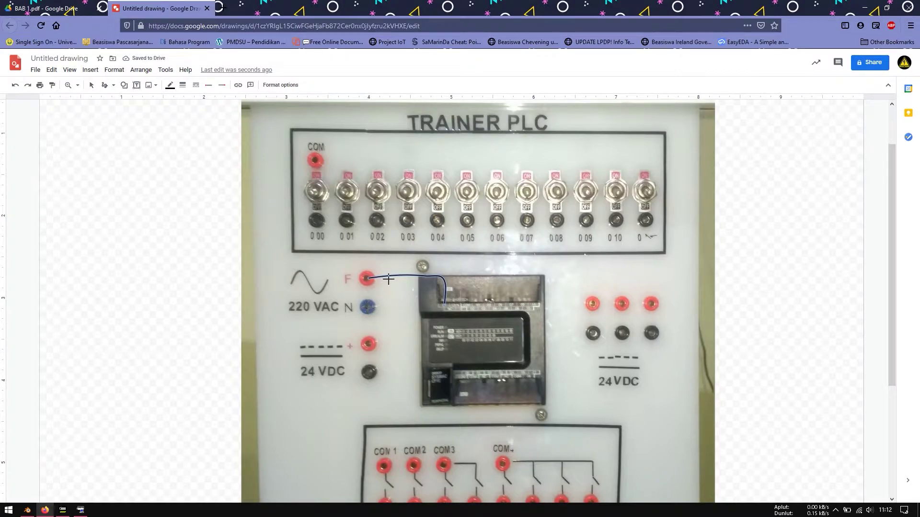
left_click(183, 85)
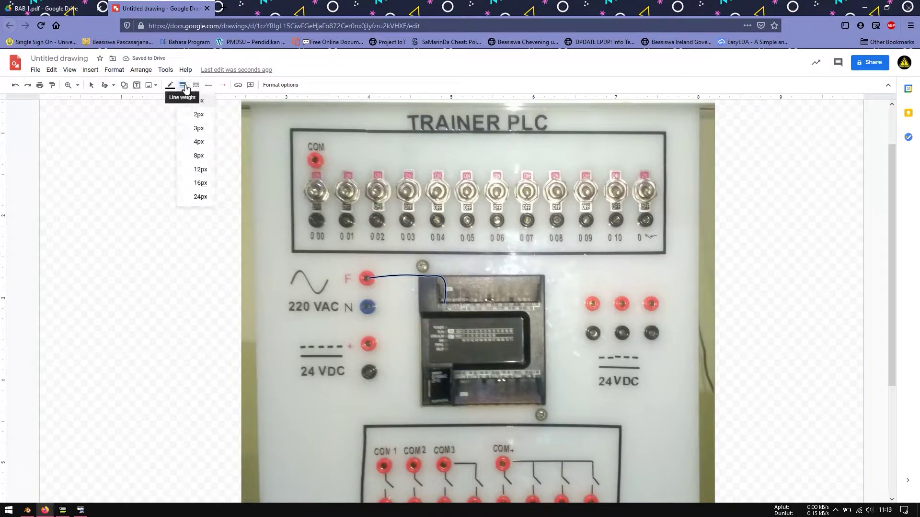
left_click(199, 129)
left_click(170, 85)
left_click(183, 123)
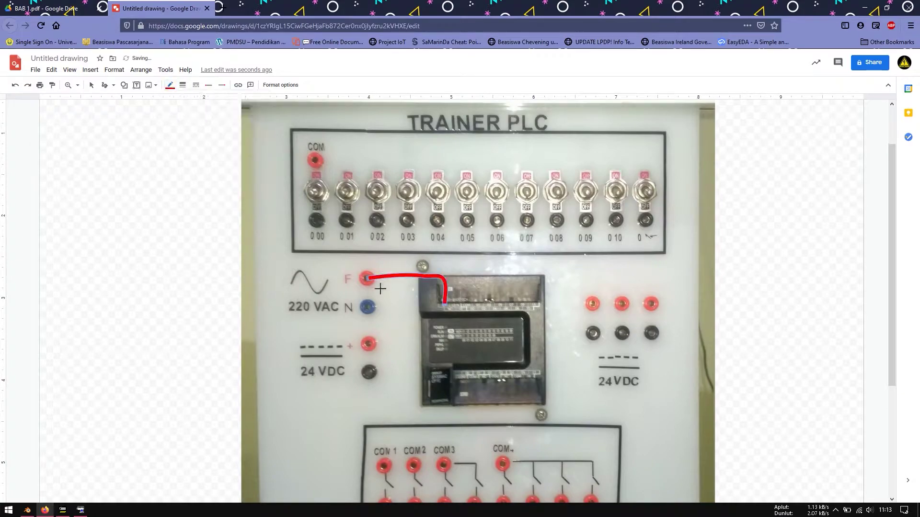
Scribble a wire from the 220 VAC N socket to the PLC terminal beside the red wire's end and colour it blue.
mouse_move(368, 307)
left_mouse_down()
mouse_move(412, 309)
mouse_move(416, 259)
mouse_move(451, 280)
mouse_move(452, 304)
left_mouse_up()
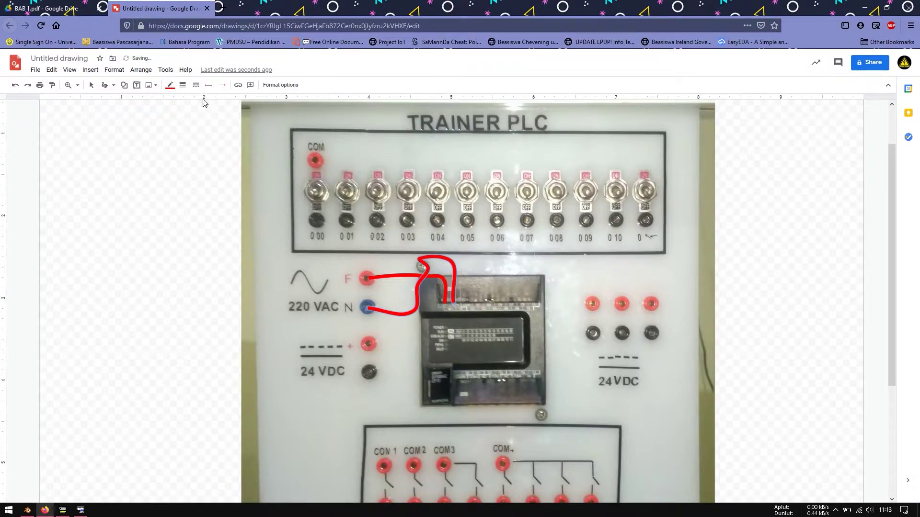
left_click(170, 85)
left_click(238, 128)
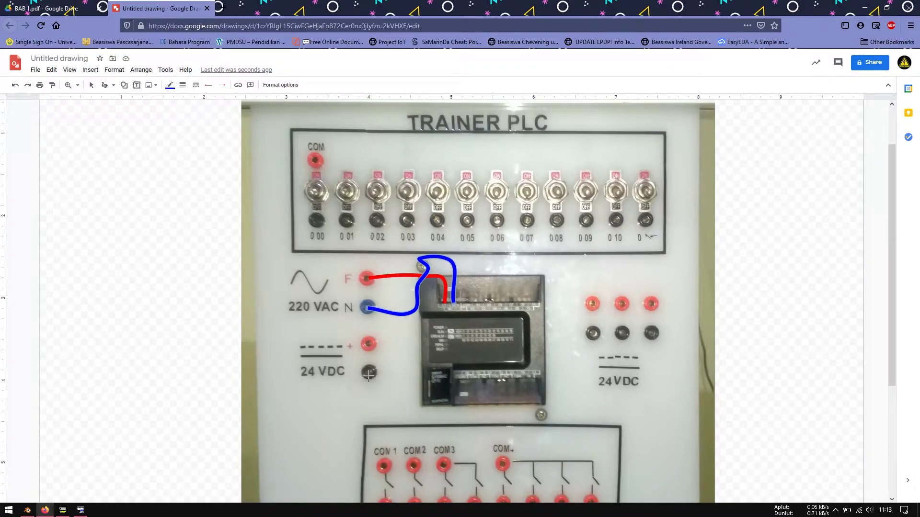
Scribble a blue wire from the negative 24 VDC socket around the PLC's underside, linking the three black 24 VDC sockets.
left_click_drag(369, 372, 397, 373)
mouse_move(394, 416)
left_mouse_down()
mouse_move(549, 421)
mouse_move(582, 412)
mouse_move(582, 332)
mouse_move(586, 352)
mouse_move(594, 337)
mouse_move(657, 341)
left_mouse_up()
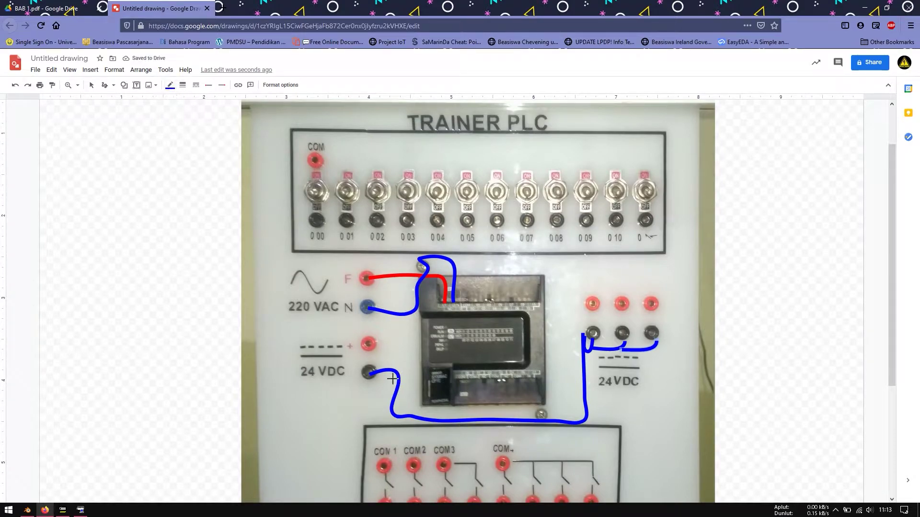
Scribble a wire from the positive 24 VDC socket linking the three red 24 VDC sockets and colour all its segments red.
mouse_move(374, 344)
left_mouse_down()
mouse_move(575, 335)
mouse_move(589, 274)
mouse_move(624, 286)
mouse_move(652, 277)
mouse_move(655, 294)
left_mouse_up()
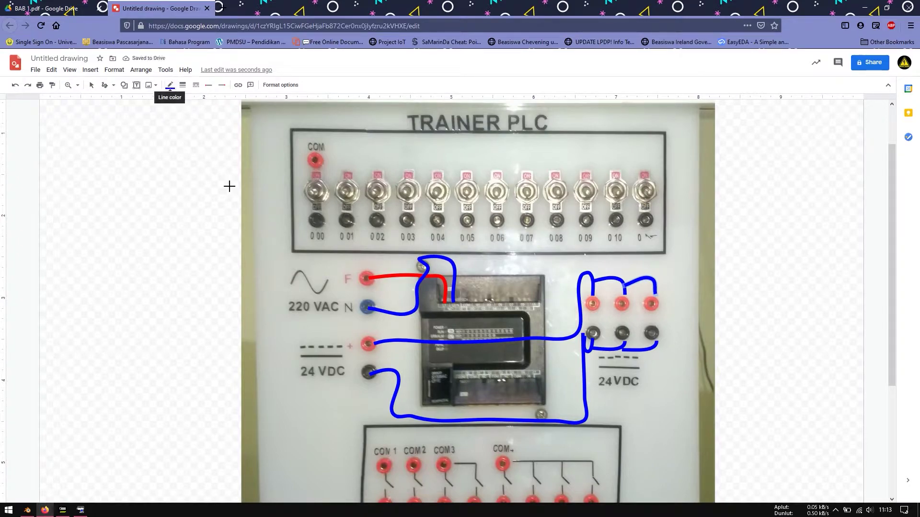
left_click(169, 86)
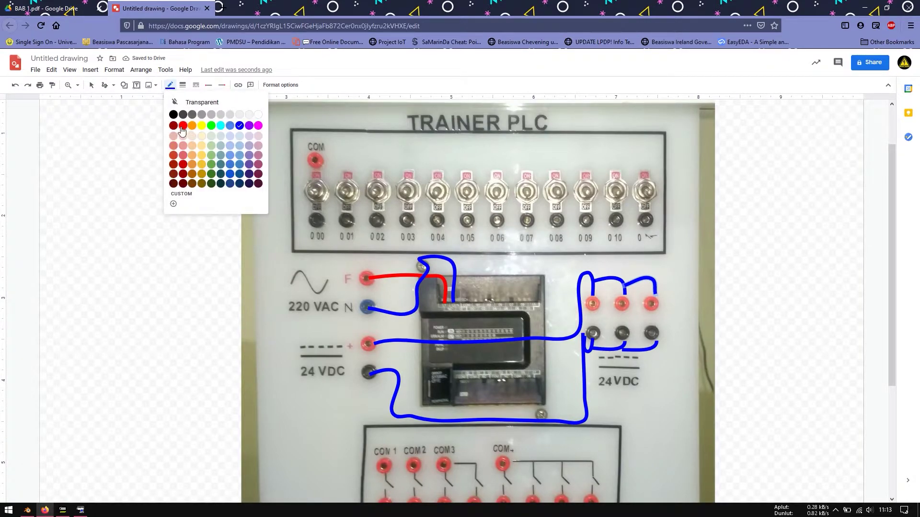
left_click(183, 125)
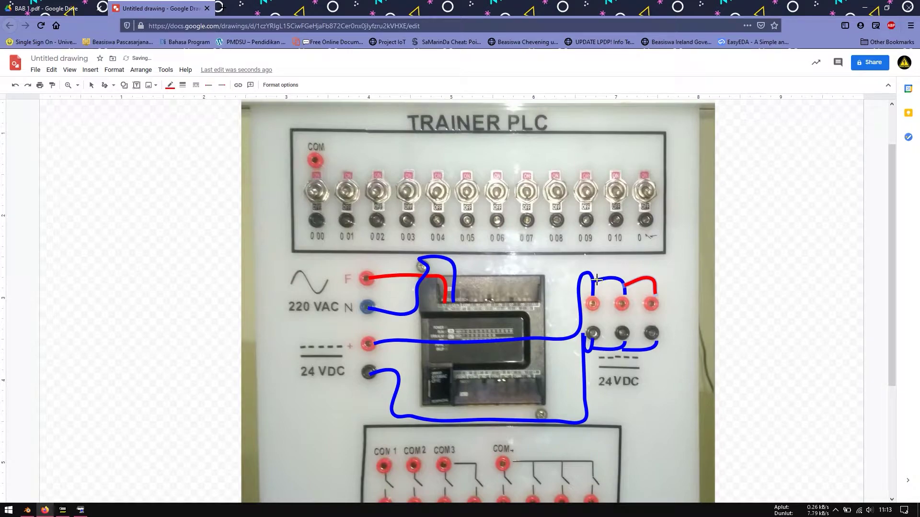
left_click(91, 85)
left_click(608, 279)
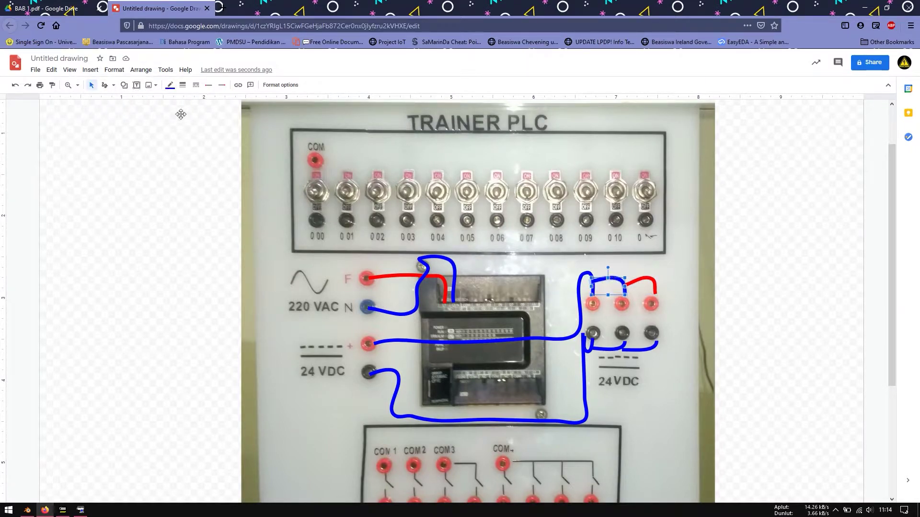
left_click(170, 85)
left_click(180, 134)
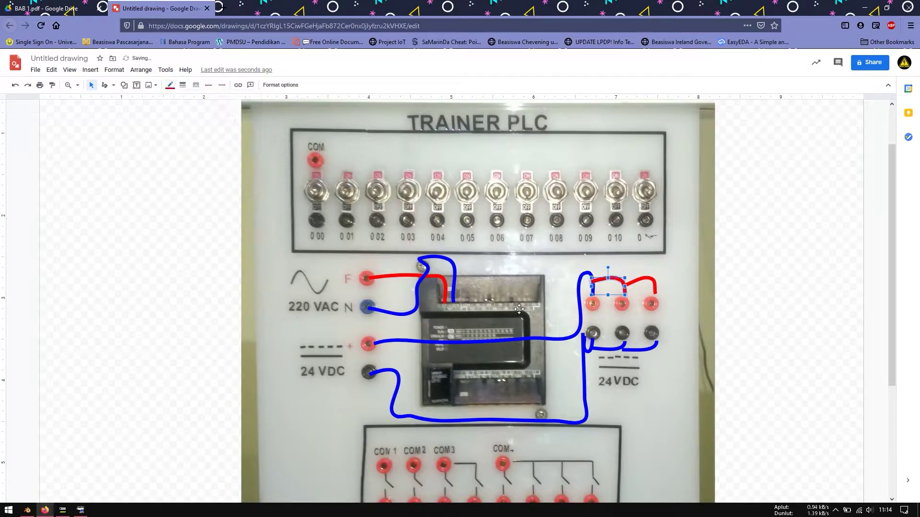
left_click(578, 295)
left_click(170, 85)
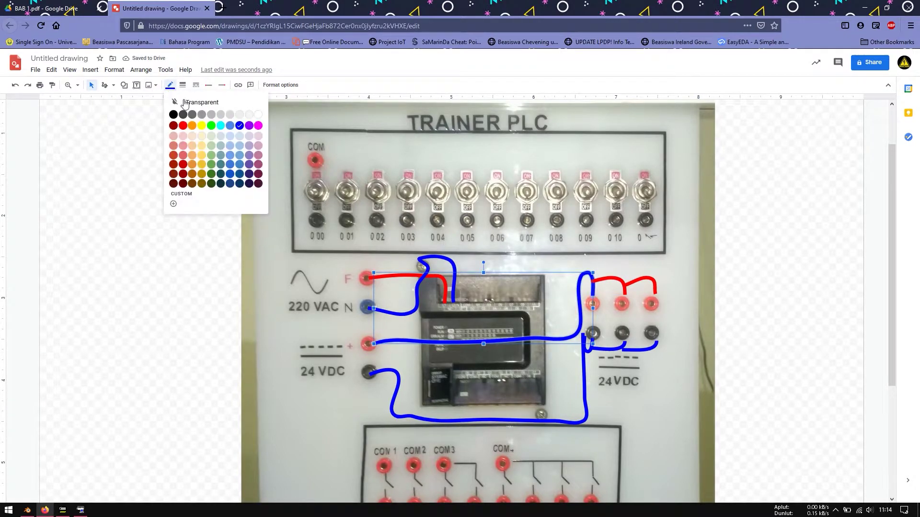
left_click(183, 125)
left_click(664, 259)
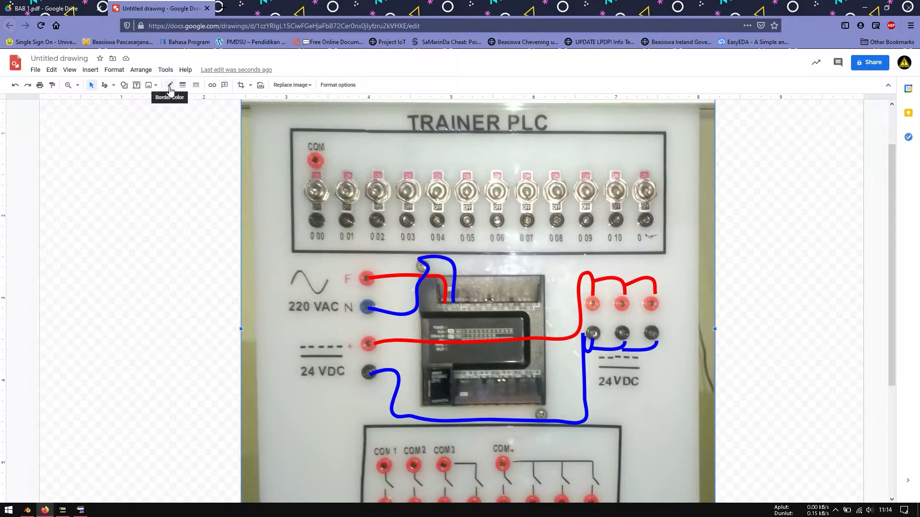
Scribble a thin black wire from the negative 24 VDC socket to the input switches, linking their ON sides from 0.00 through the last switch.
left_click(106, 87)
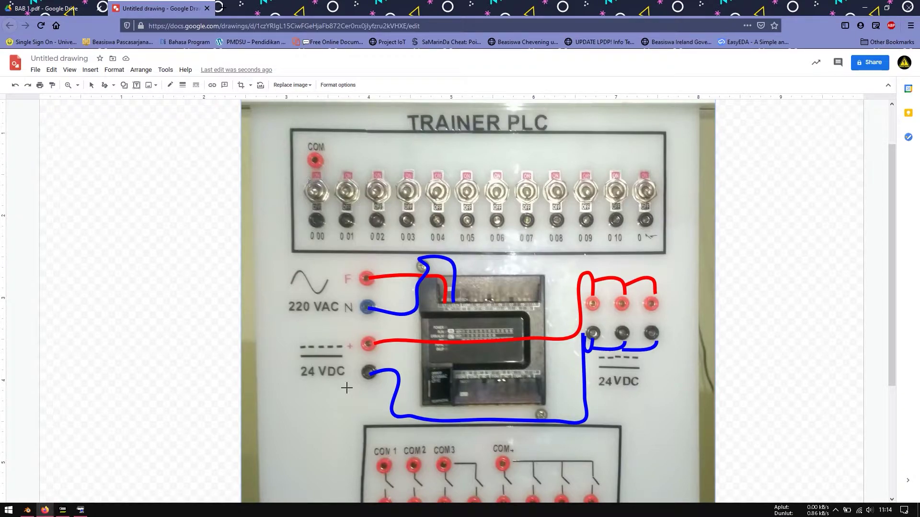
mouse_move(369, 373)
left_mouse_down()
mouse_move(276, 358)
mouse_move(275, 245)
mouse_move(280, 177)
mouse_move(335, 162)
mouse_move(348, 175)
mouse_move(355, 162)
mouse_move(373, 176)
left_mouse_up()
mouse_move(373, 175)
left_mouse_down()
mouse_move(402, 163)
mouse_move(407, 176)
mouse_move(441, 165)
mouse_move(444, 174)
left_mouse_up()
left_click_drag(444, 173, 476, 170)
left_click_drag(472, 169, 642, 166)
mouse_move(530, 174)
left_mouse_down()
mouse_move(530, 160)
mouse_move(556, 176)
mouse_move(643, 177)
left_mouse_up()
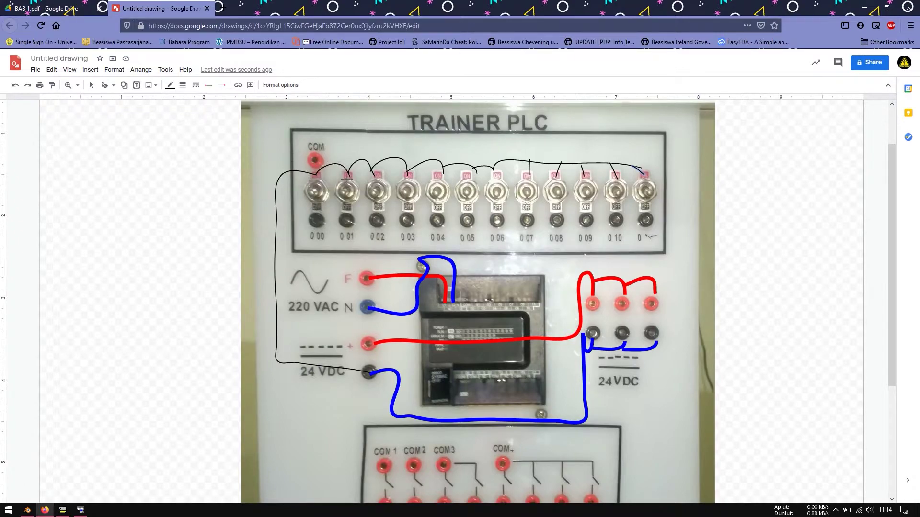
Scribble a green wire from the input COM socket to the PLC's upper terminal row and make it thicker.
left_click(170, 86)
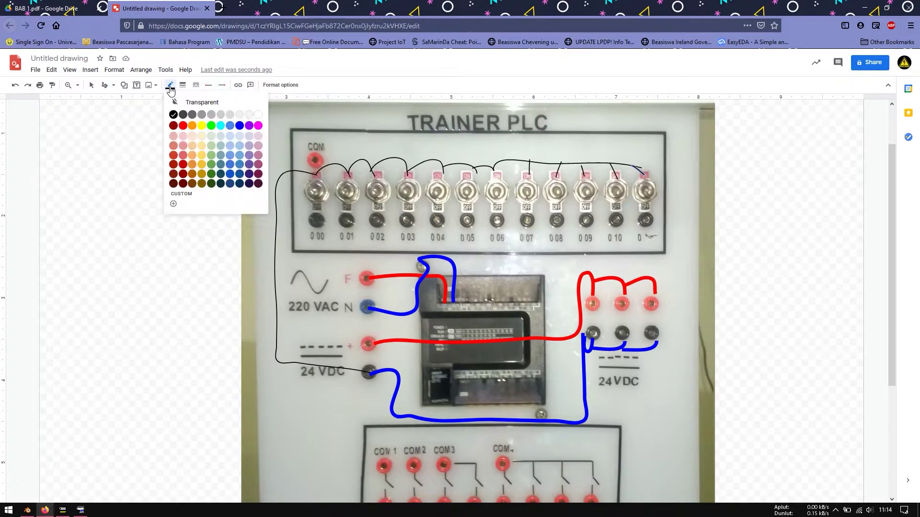
left_click(211, 125)
left_click_drag(296, 200, 475, 254)
left_click_drag(466, 306, 466, 305)
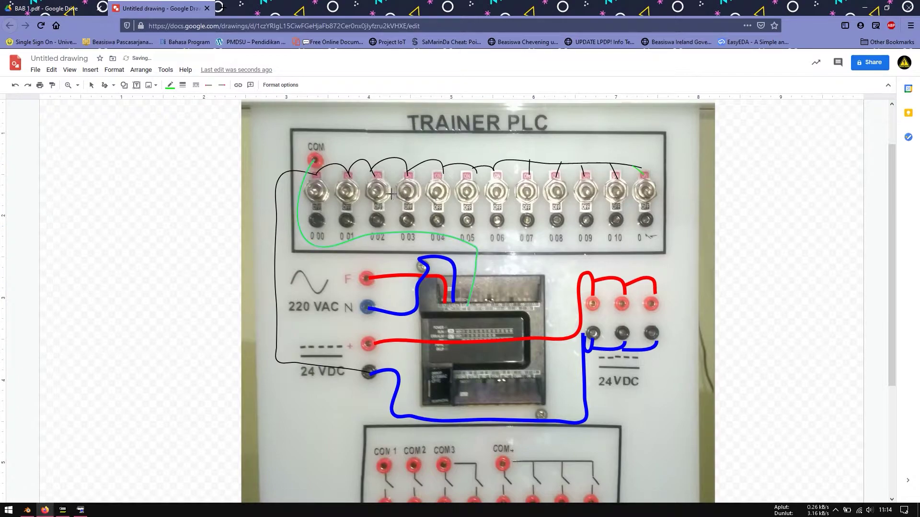
left_click(183, 85)
left_click(195, 112)
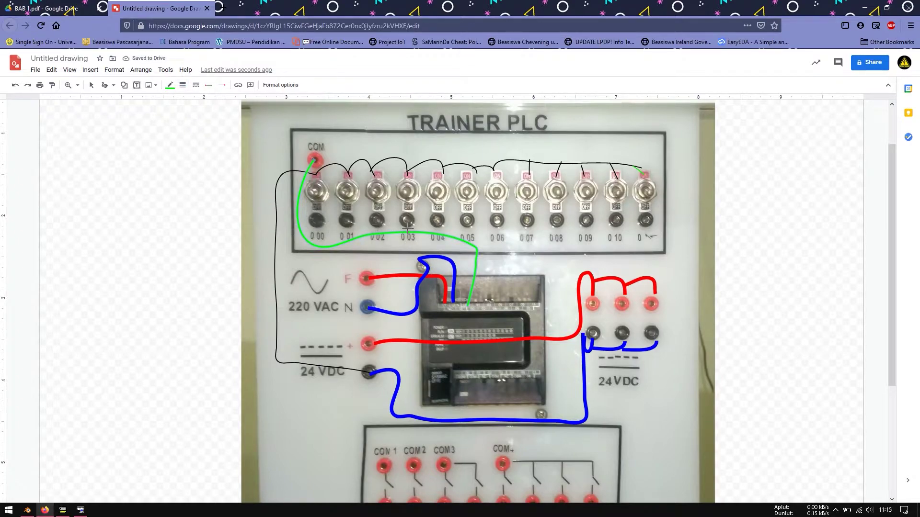
Try magenta as the line colour of the COM wire and return it to green.
left_click(170, 85)
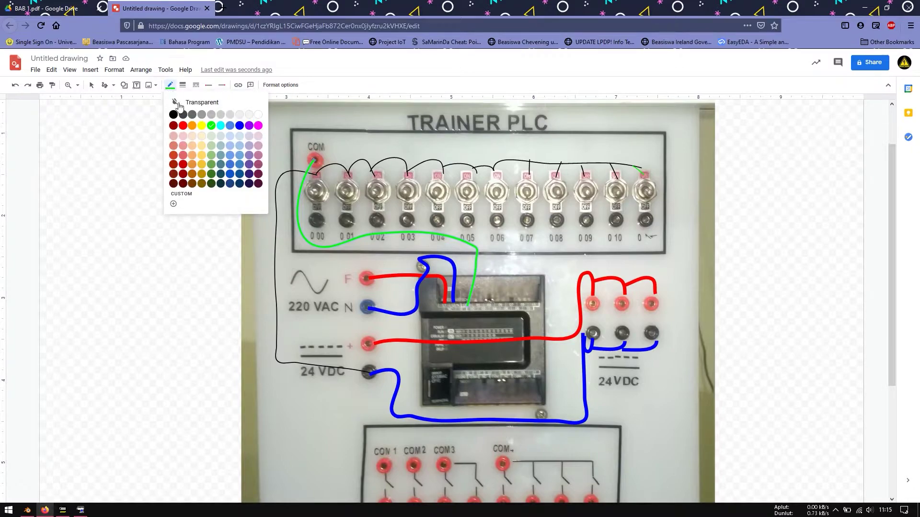
left_click(258, 126)
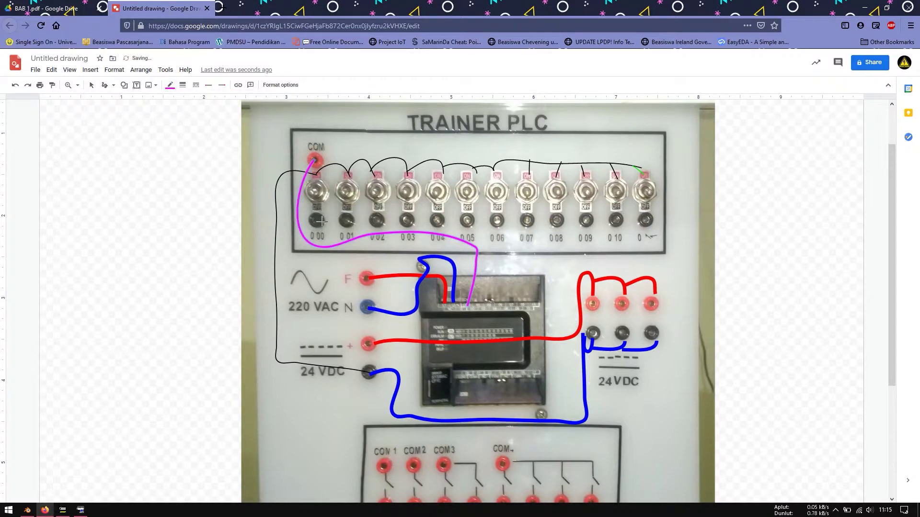
left_click(170, 85)
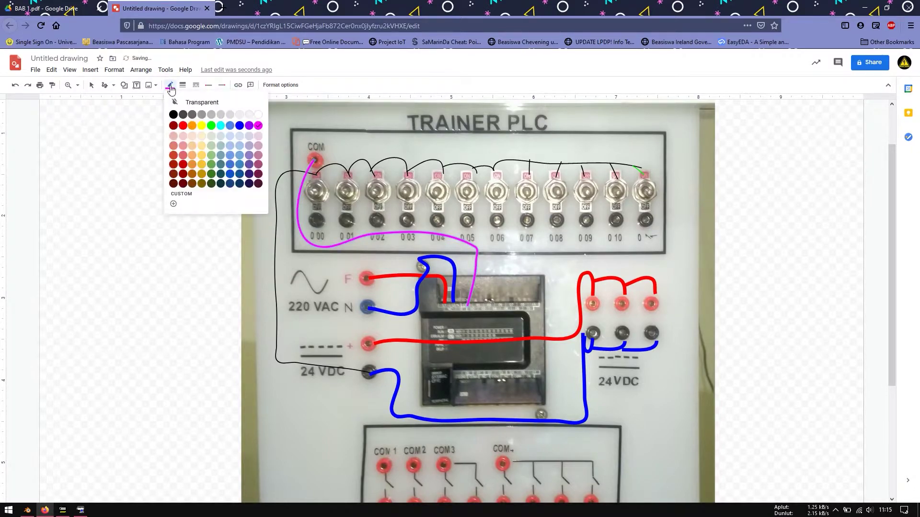
left_click(209, 126)
Scribble thin black wires from the 0.00 and 0.01 switch sockets to neighbouring input terminals on the PLC.
left_click(91, 85)
left_click(316, 224)
left_click(104, 85)
mouse_move(317, 227)
left_mouse_down()
mouse_move(431, 259)
mouse_move(480, 257)
mouse_move(474, 310)
left_mouse_up()
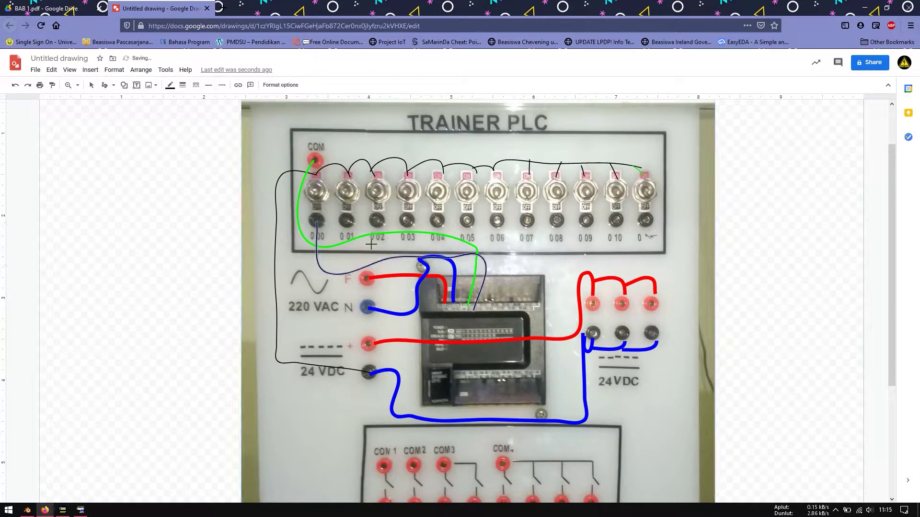
mouse_move(384, 260)
left_mouse_down()
mouse_move(492, 266)
mouse_move(486, 304)
left_mouse_up()
left_click(91, 84)
left_click(538, 236)
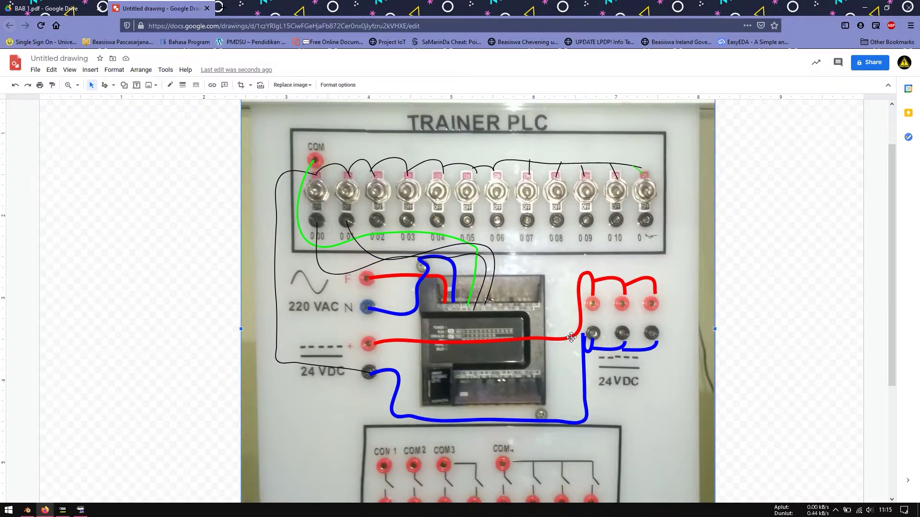
Review the trainer's output section and the Transfer Program PLC instructions in BAB 1.pdf.
scroll(894, 259, "down", 2)
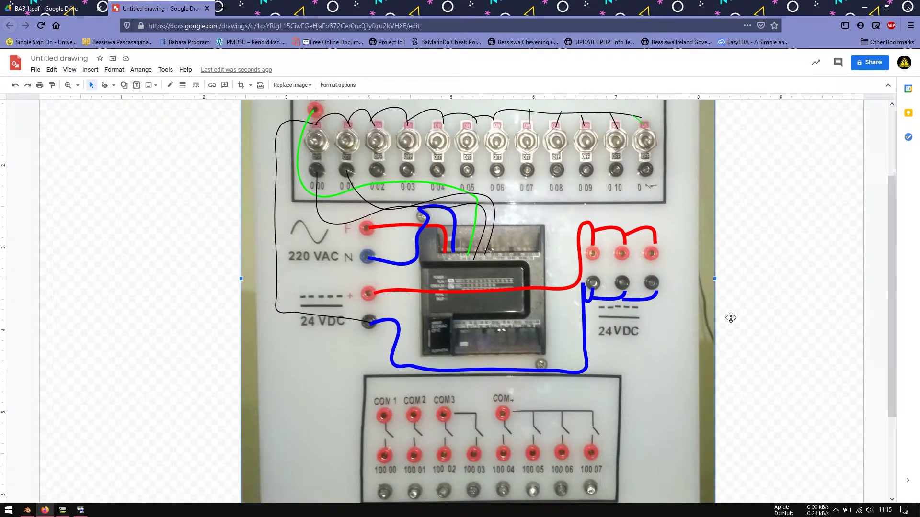
left_click_drag(892, 249, 892, 218)
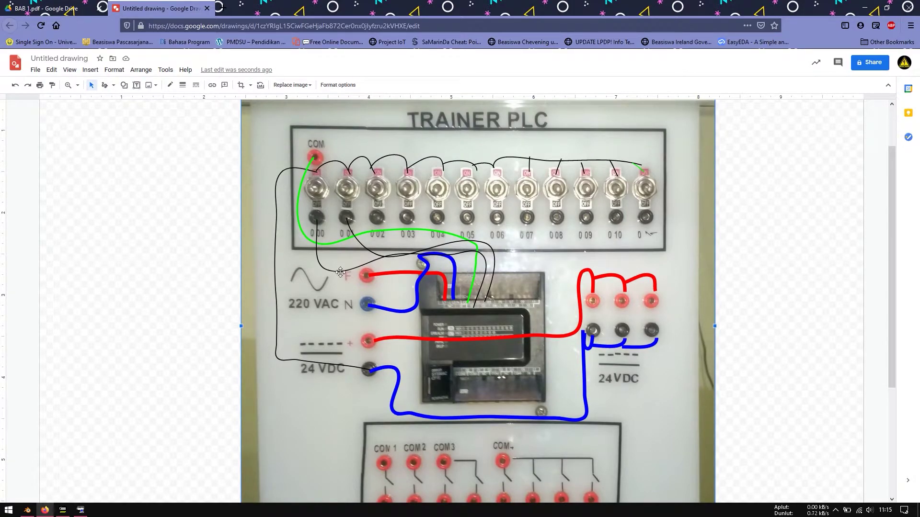
left_click(46, 9)
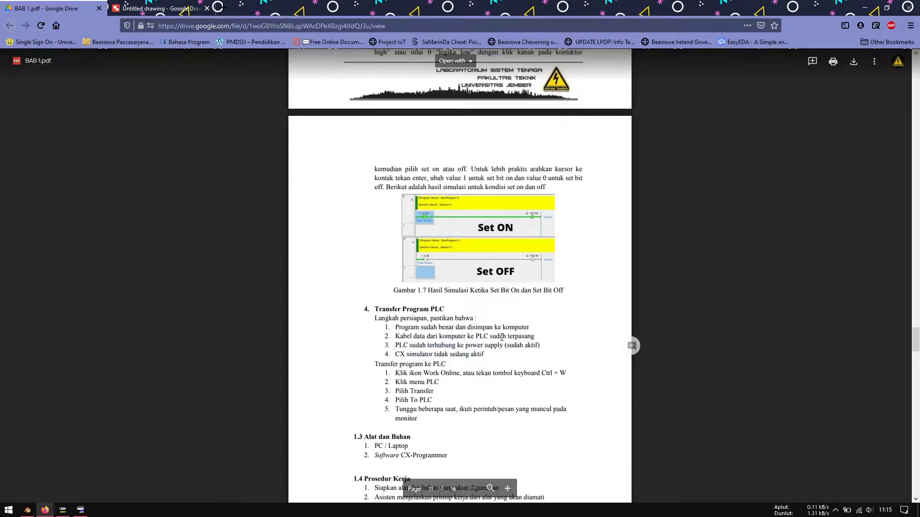
left_click(153, 8)
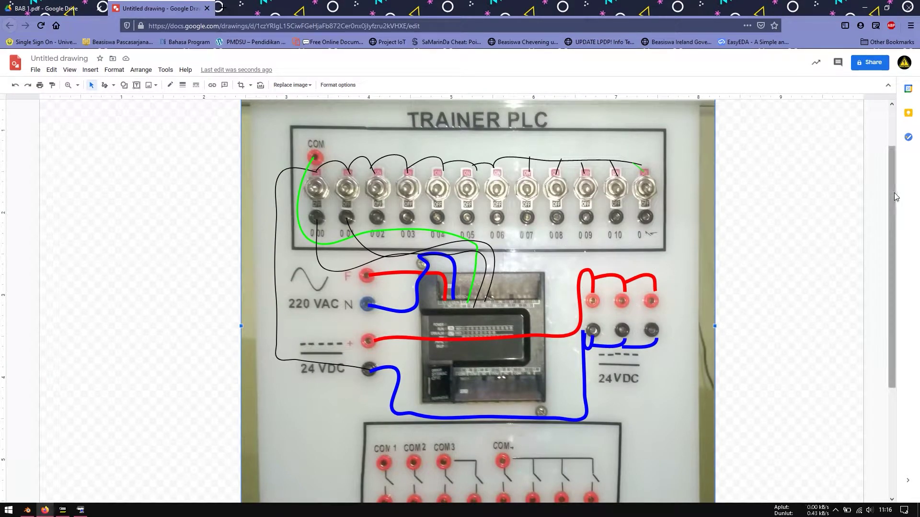
Examine the annotated trainer wiring, from the input switches and supply sockets down to the COM and 100.xx output sockets.
mouse_move(892, 188)
left_mouse_down()
mouse_move(891, 211)
mouse_move(893, 194)
left_mouse_up()
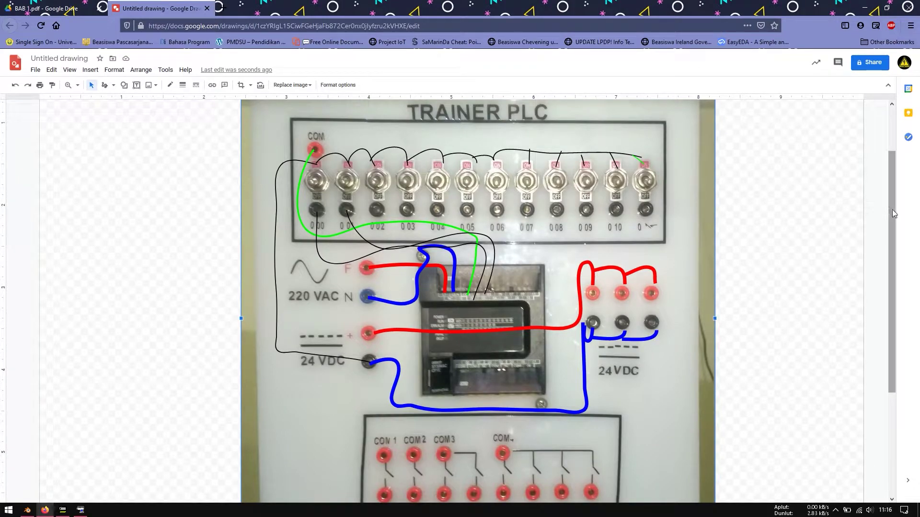
scroll(891, 207, "up", 1)
scroll(899, 208, "down", 2)
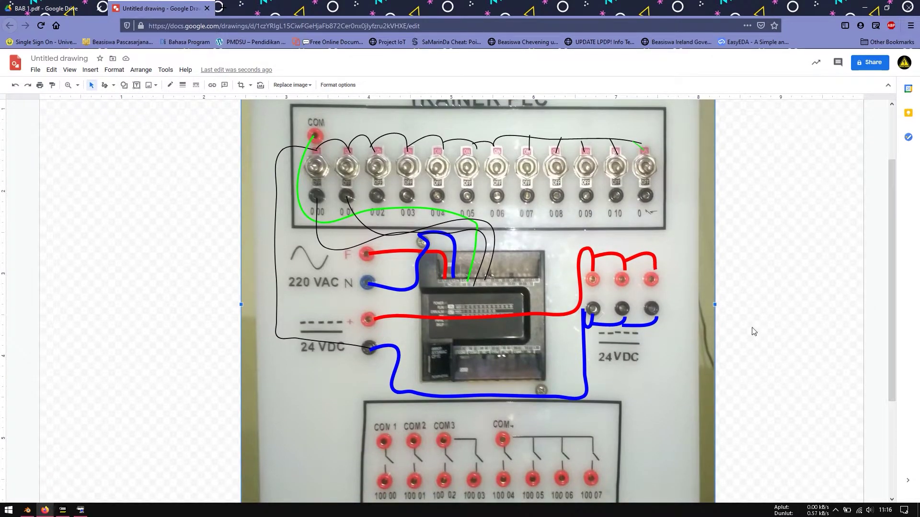
scroll(894, 271, "down", 1)
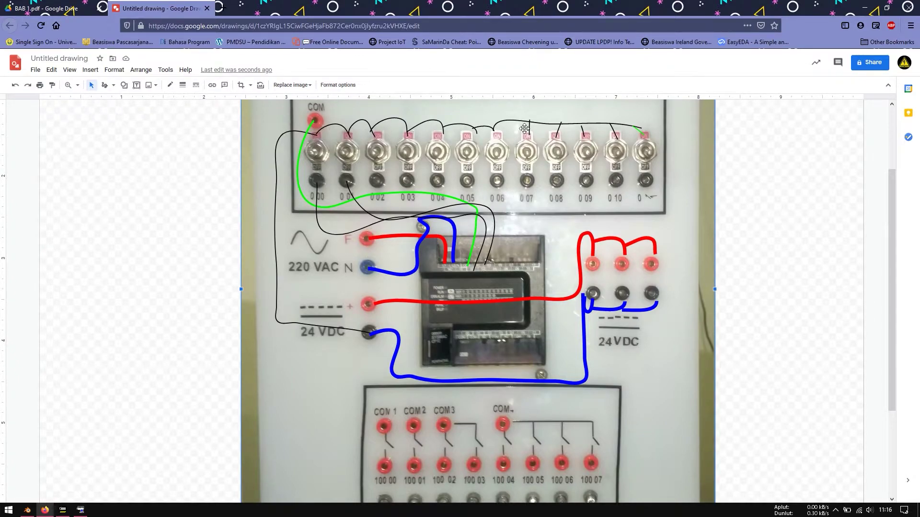
scroll(892, 252, "up", 1)
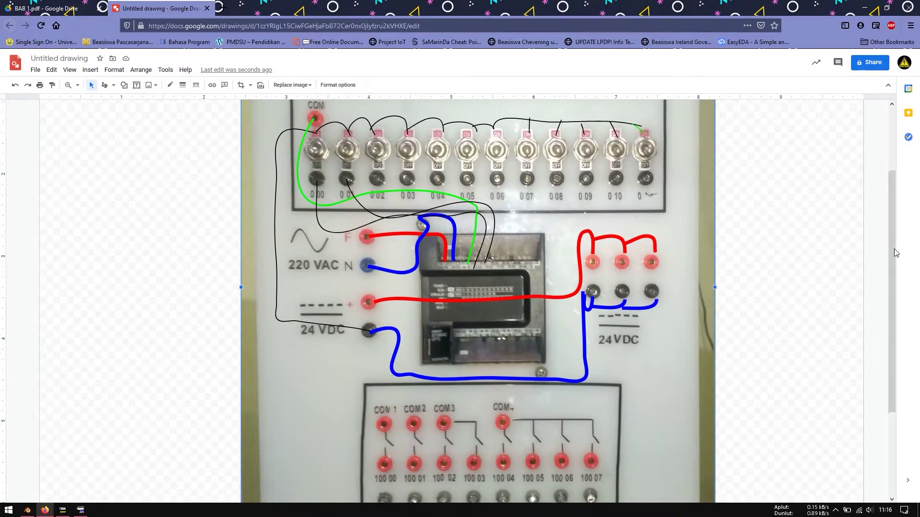
left_click_drag(893, 247, 893, 283)
left_click(720, 349)
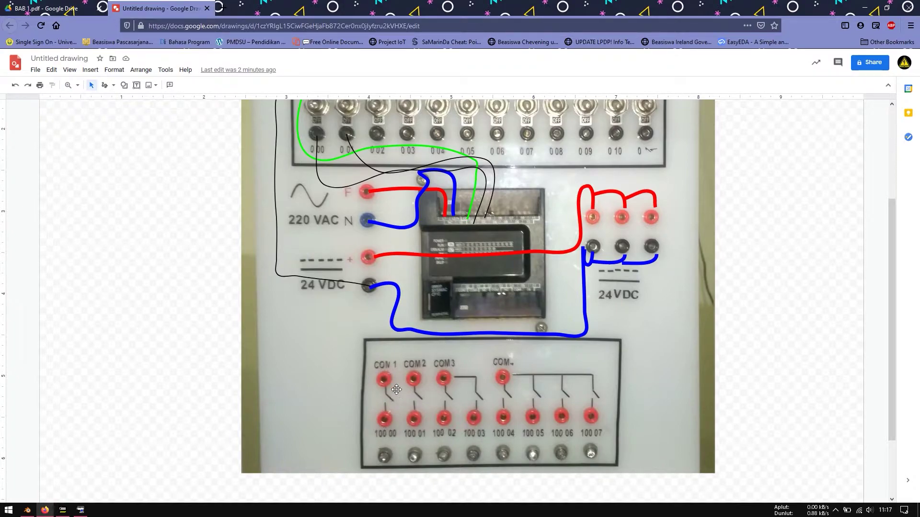
scroll(892, 272, "up", 1)
scroll(892, 272, "up", 3)
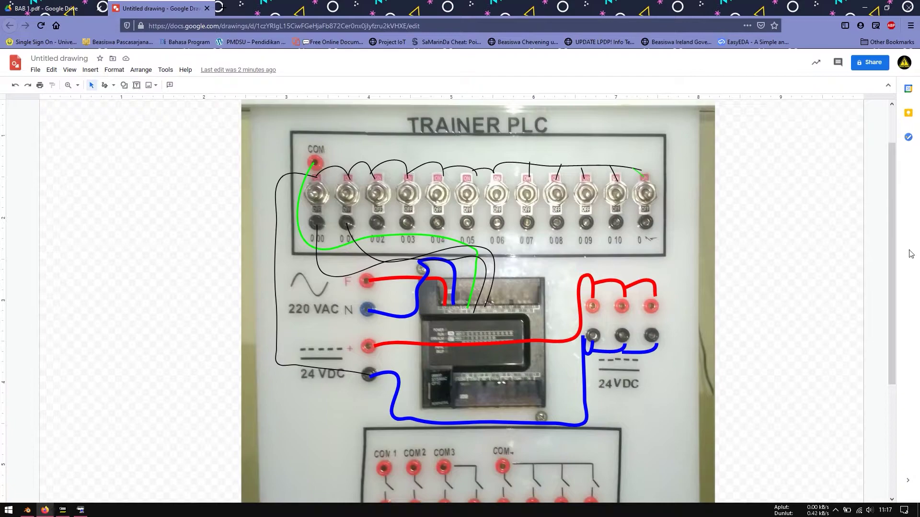
mouse_move(892, 245)
left_mouse_down()
mouse_move(901, 287)
mouse_move(913, 256)
mouse_move(889, 256)
mouse_move(897, 266)
left_mouse_up()
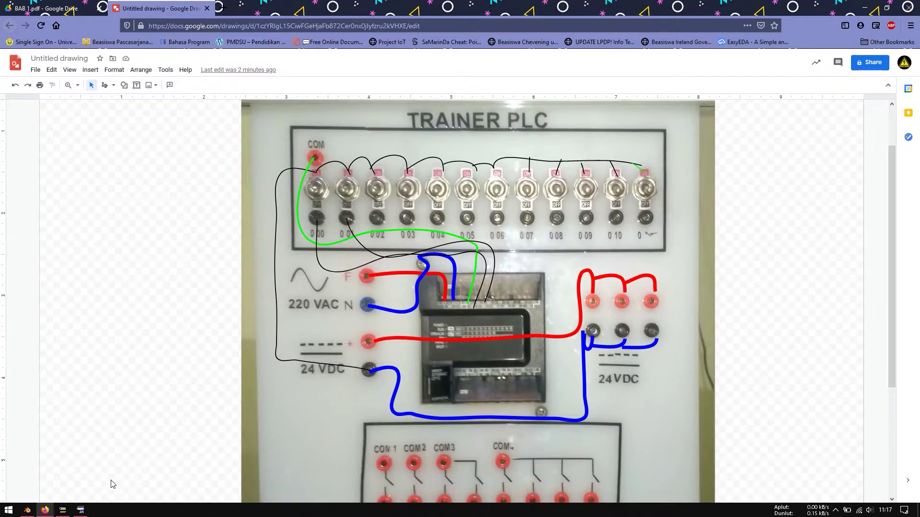
left_click(63, 510)
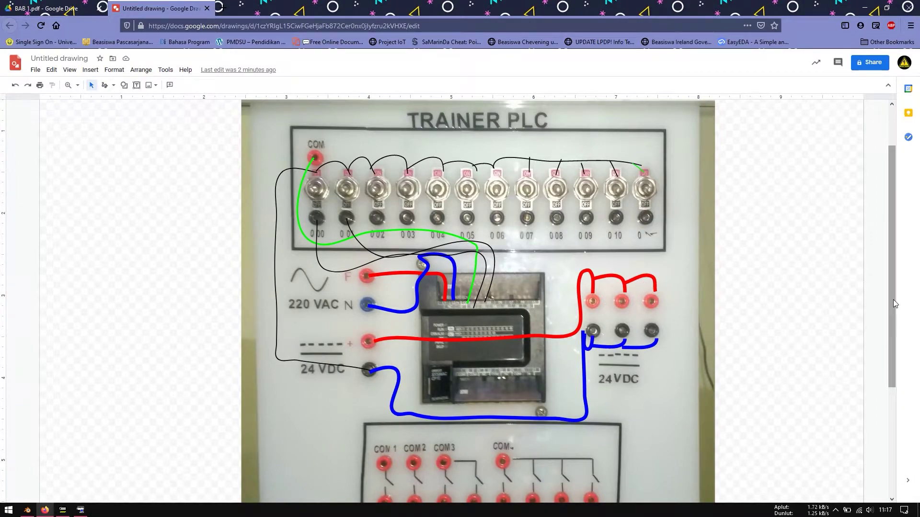
left_click_drag(895, 303, 895, 313)
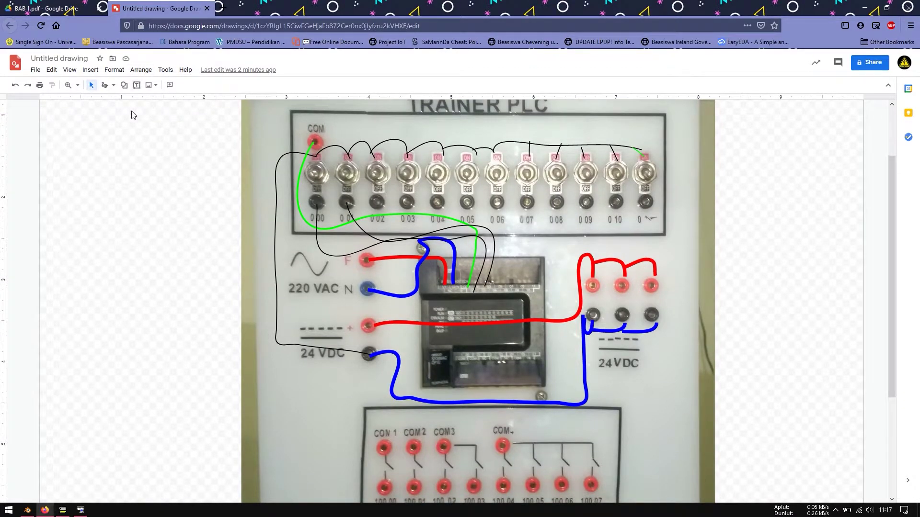